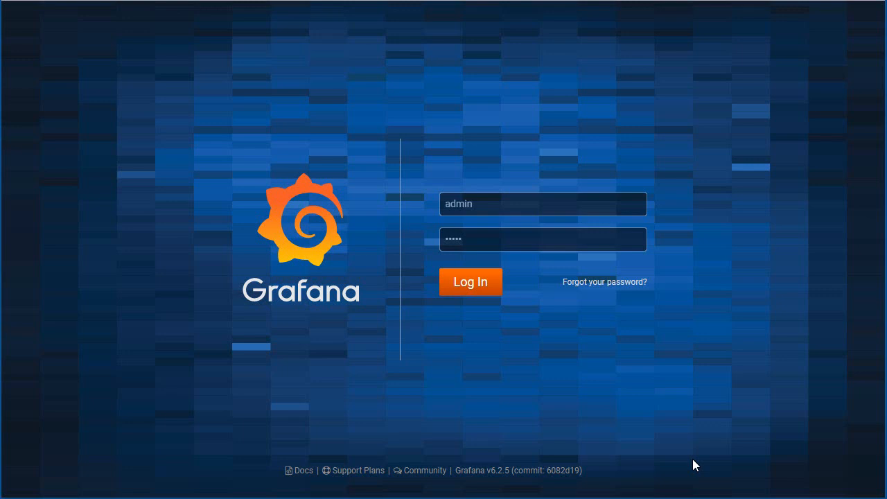
- Log in with the credentials already filled in and skip the password change
left_click(471, 285)
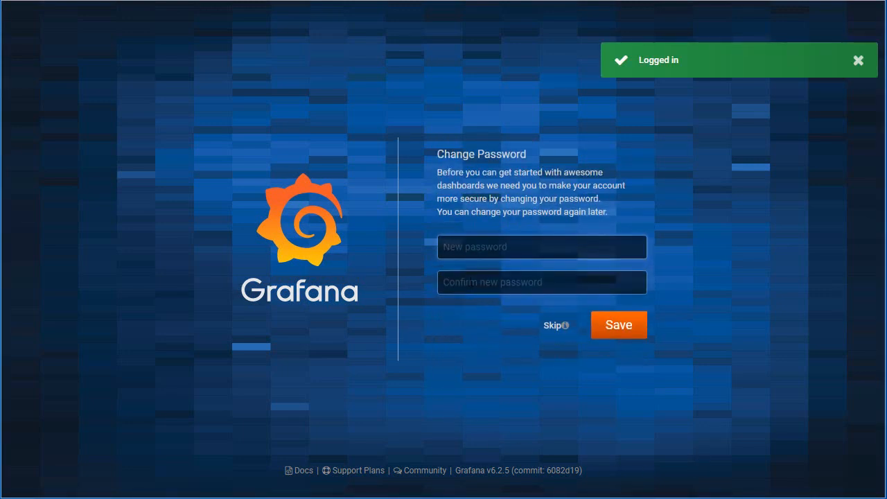
left_click(552, 329)
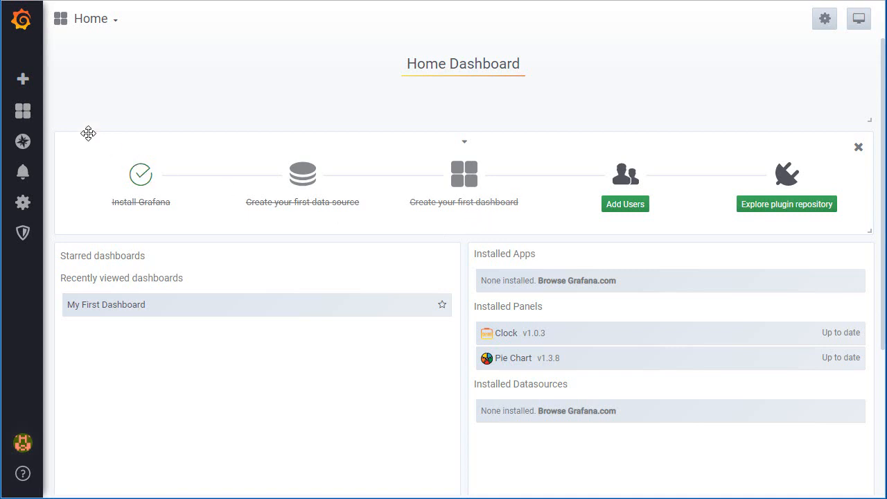
- Create a new dashboard and choose the Graph visualization for its new panel
mouse_move(22, 111)
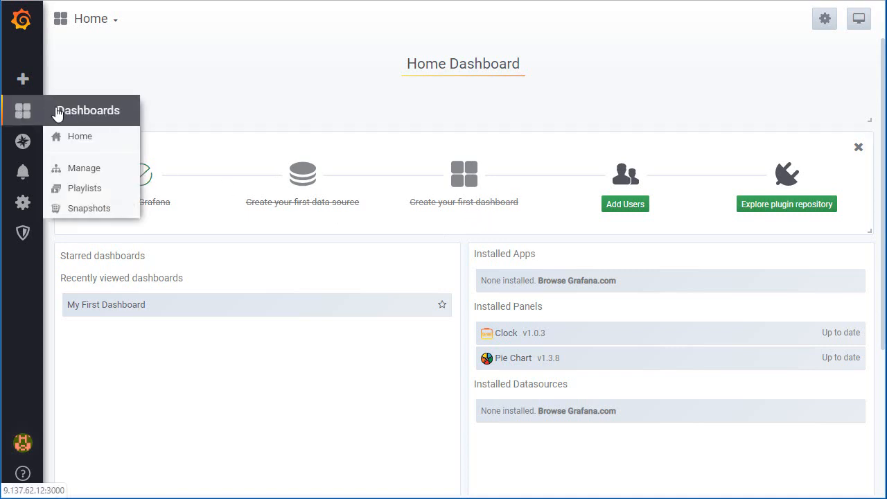
mouse_move(22, 79)
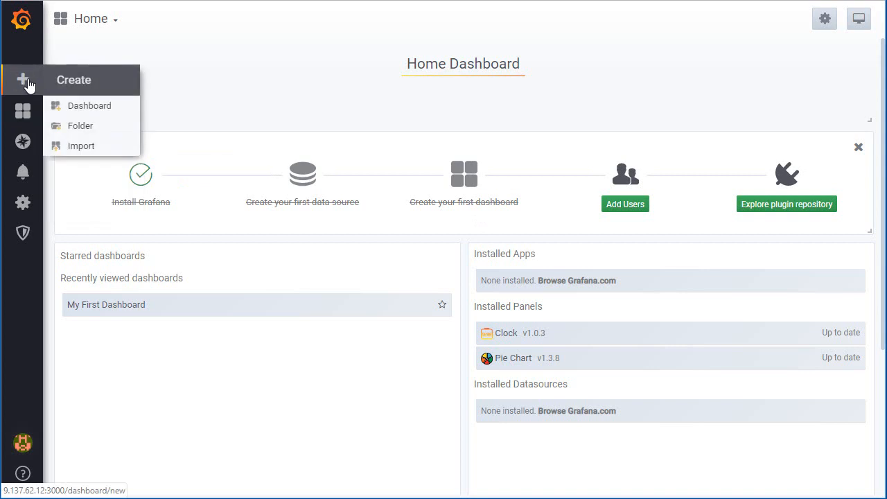
left_click(100, 111)
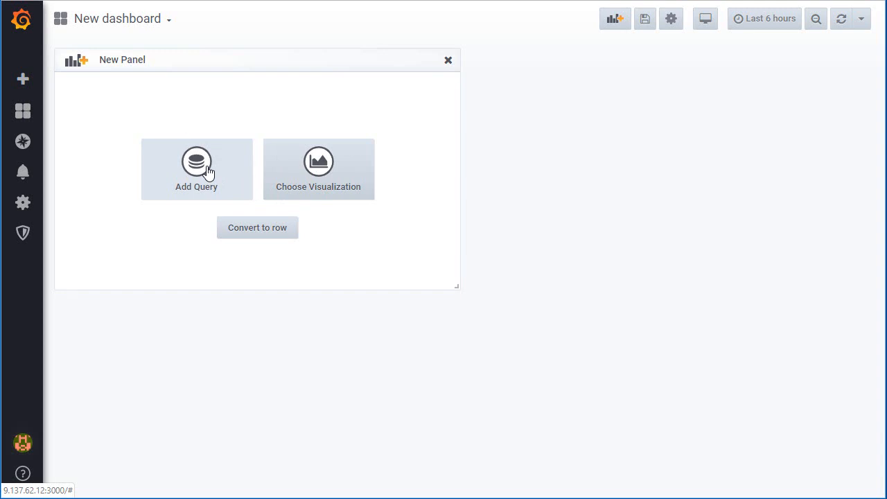
left_click(326, 164)
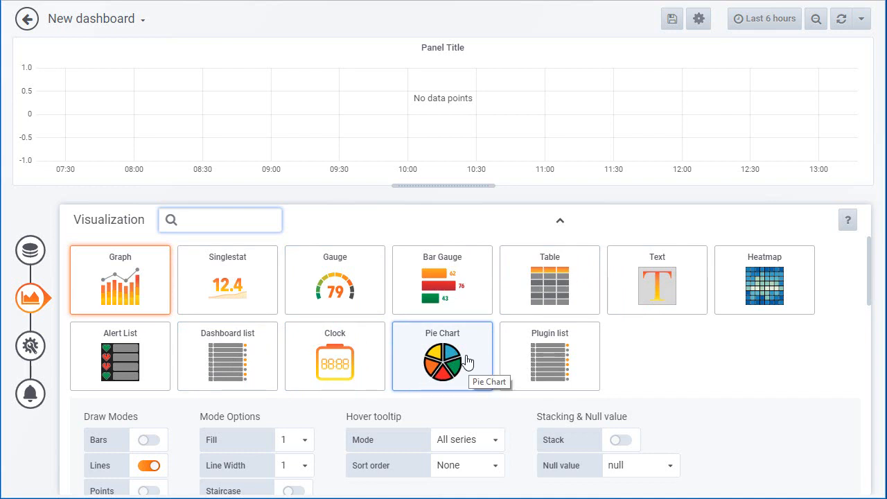
left_click(139, 277)
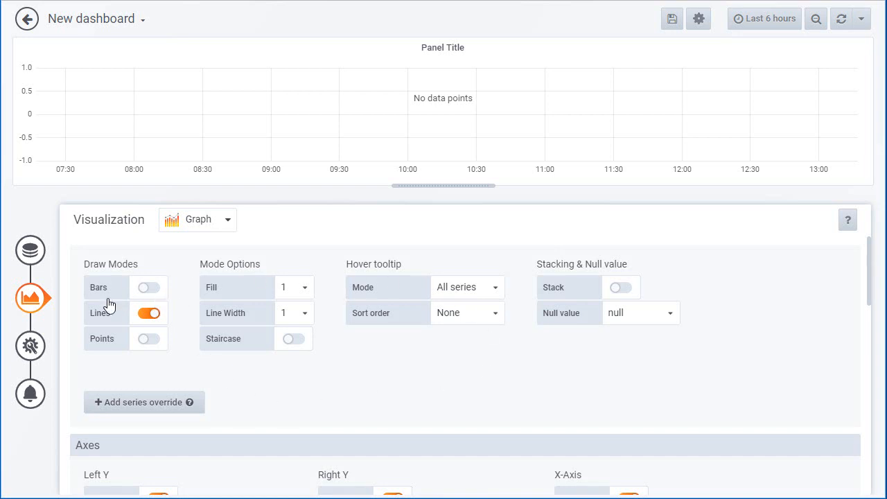
- Set the panel query's data source to InfluxDB njmon AIX data and look briefly at the query in raw text form
left_click(29, 251)
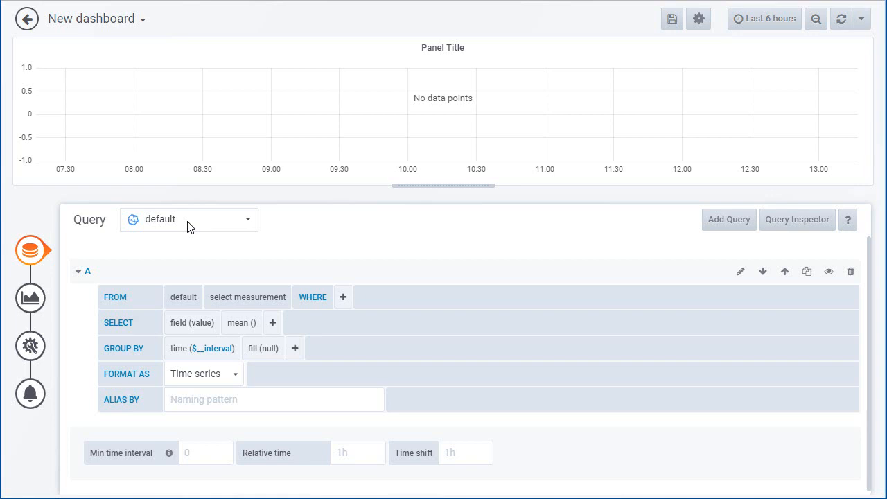
left_click(249, 220)
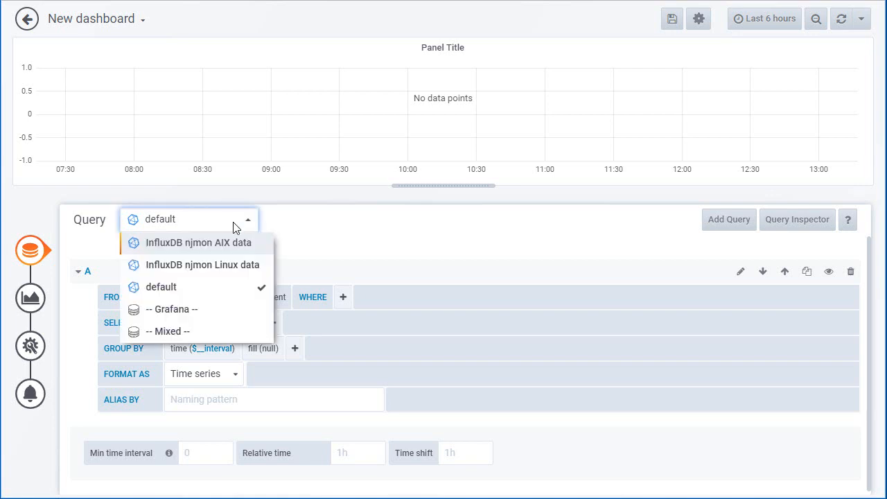
left_click(187, 243)
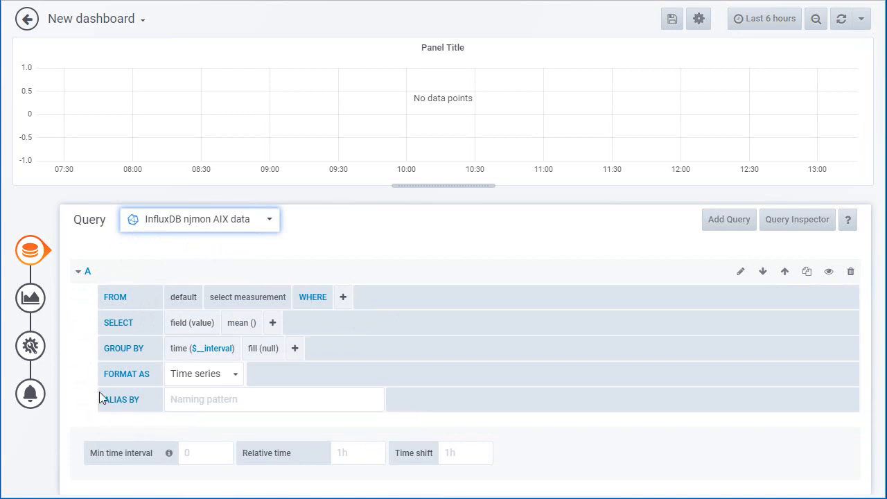
left_click(741, 272)
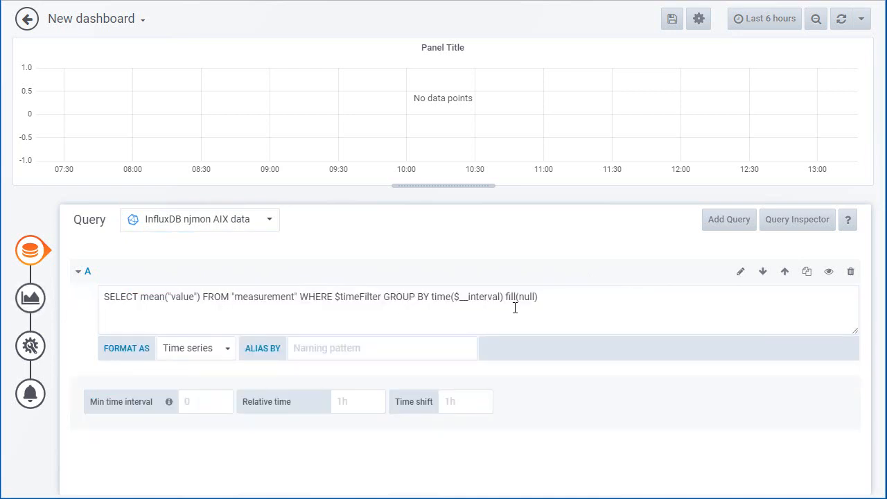
left_click(741, 273)
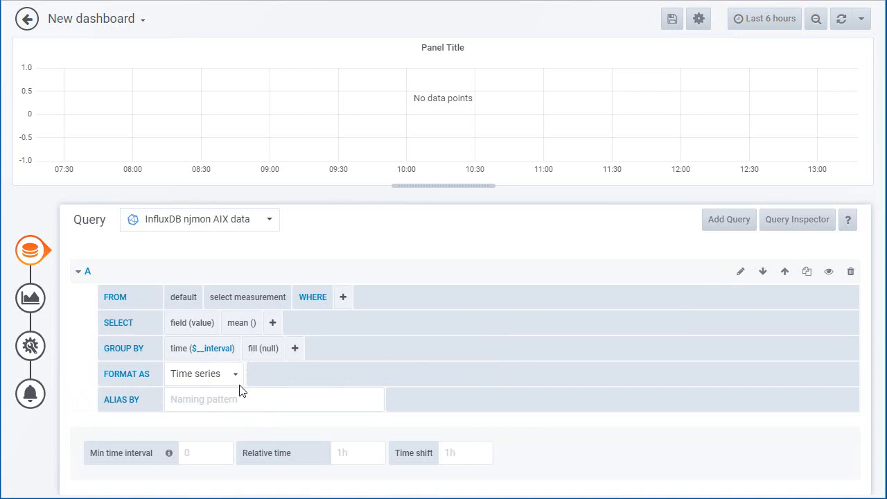
- Add a WHERE condition to query A that restricts the data to host = silver5
left_click(255, 298)
left_click(259, 266)
left_click(343, 298)
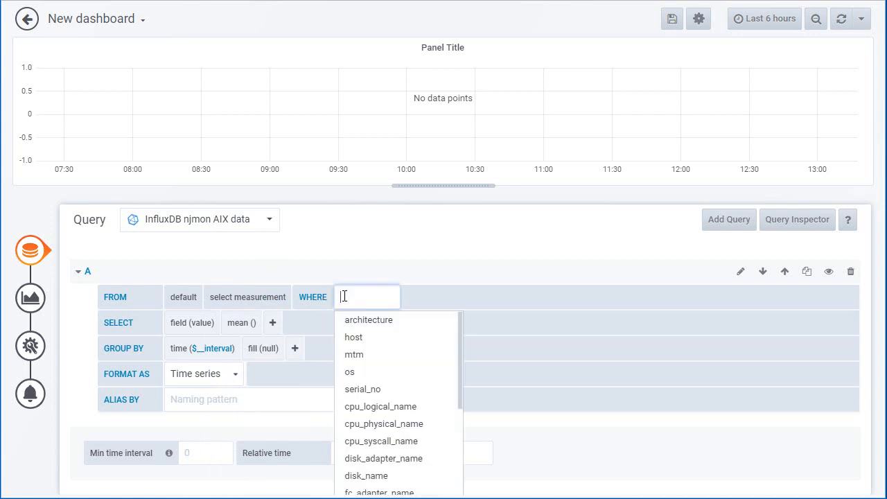
left_click(357, 337)
left_click(416, 297)
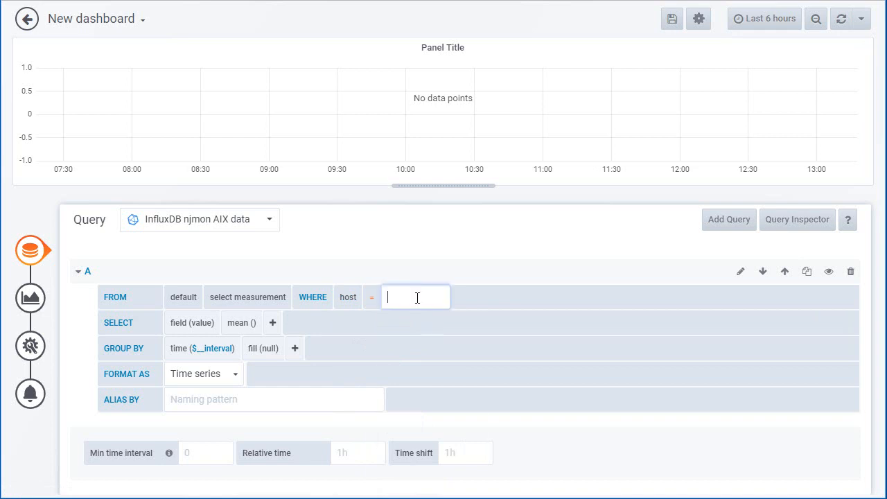
left_click(414, 441)
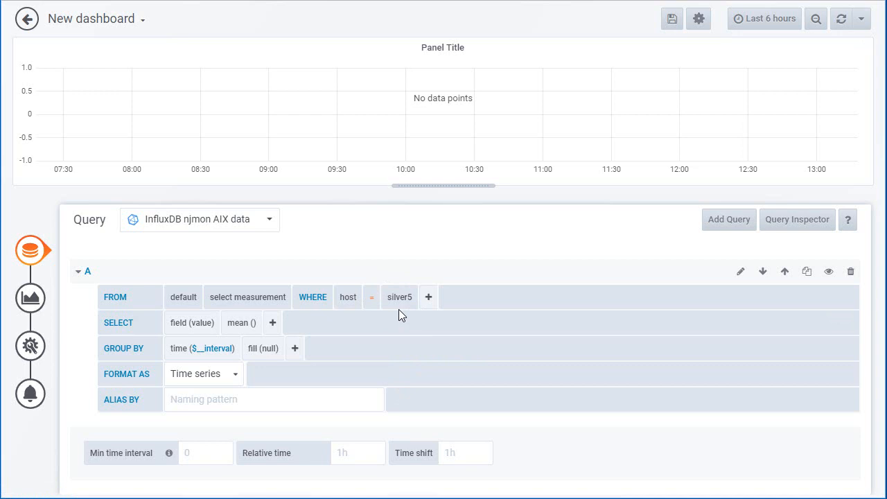
- Select cpu_phyical_total as the measurement in the FROM clause of query A
left_click(247, 297)
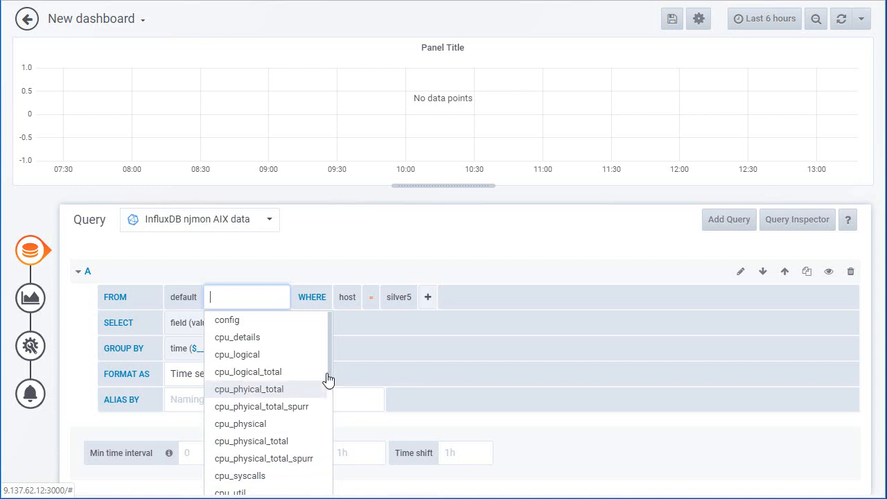
mouse_move(329, 367)
left_mouse_down()
mouse_move(326, 496)
mouse_move(329, 361)
left_mouse_up()
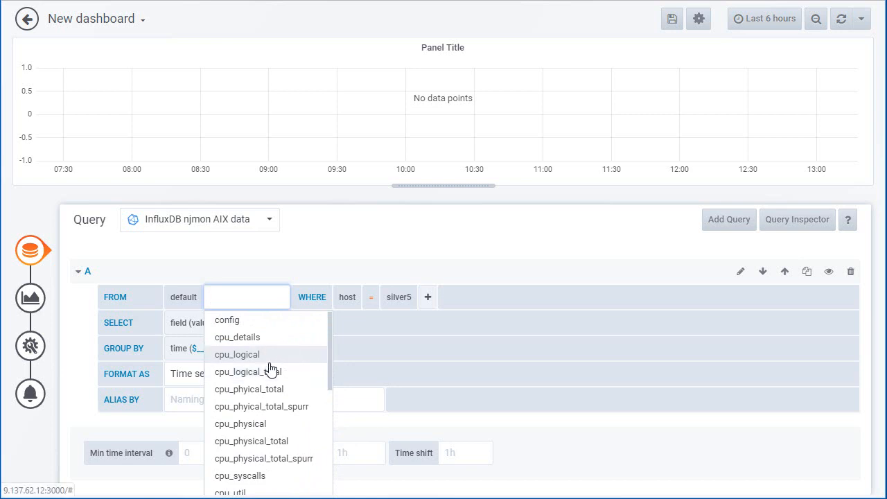
left_click(267, 390)
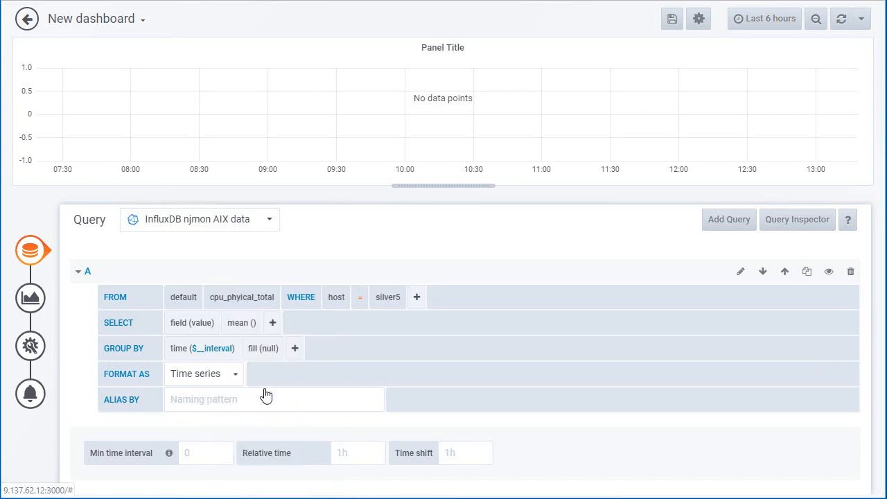
- Set the selected field of query A to user and give the series the alias User%
left_click(201, 325)
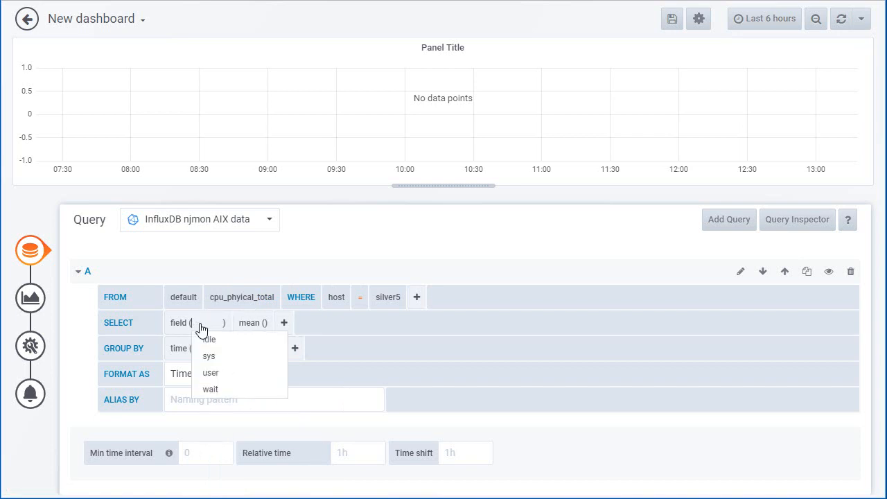
left_click(212, 375)
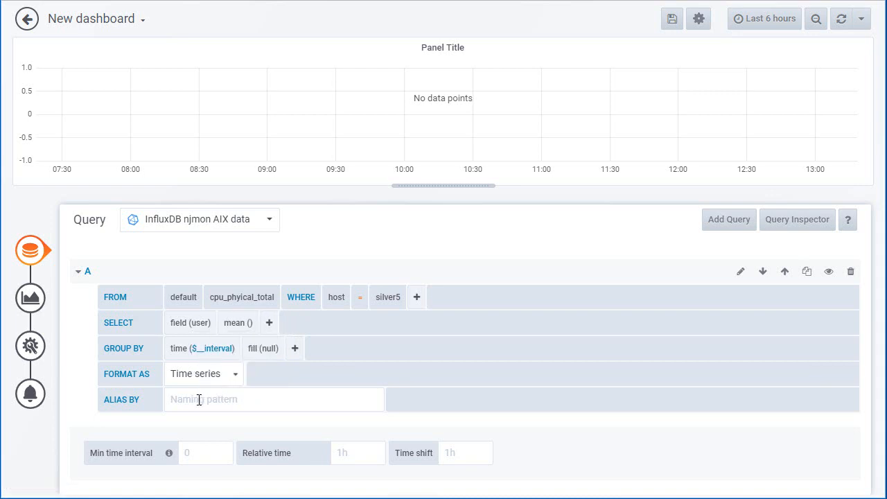
left_click(199, 400)
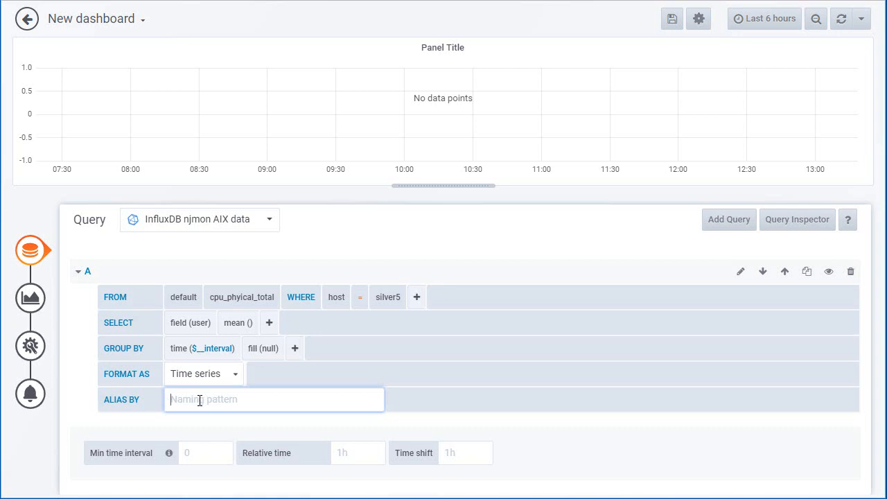
type("User%")
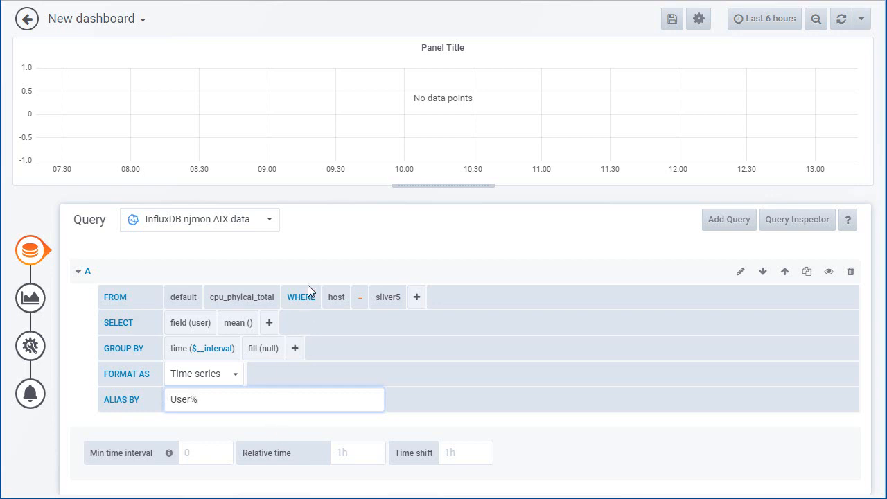
- On the dashboard, set the time range to Last 30 days and zoom into the spike, about Jul 16 to Jul 18, 2019
left_click(26, 22)
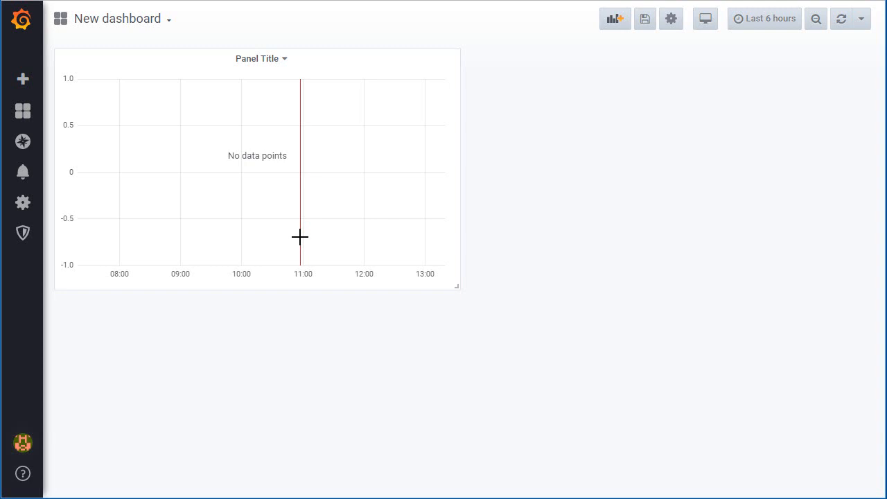
left_click(762, 20)
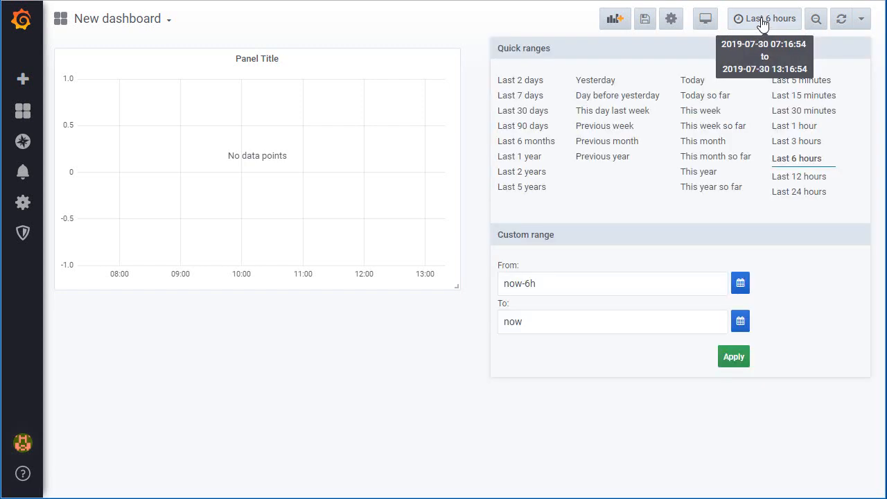
left_click(528, 112)
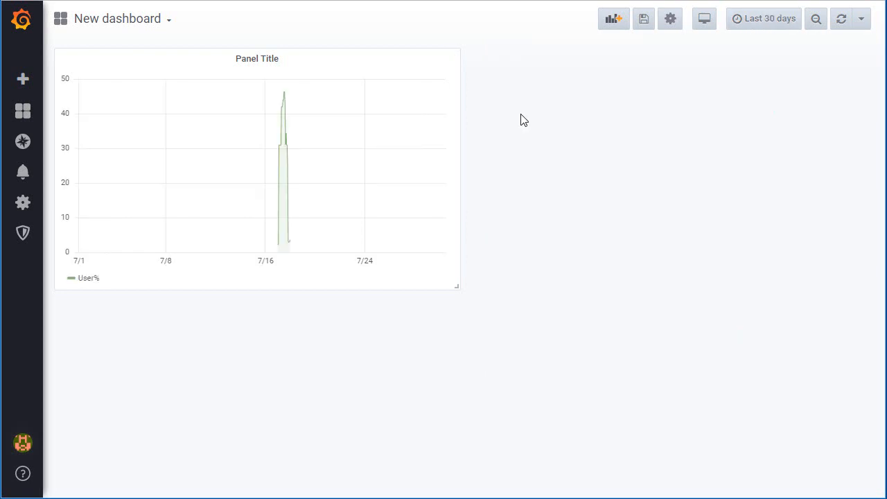
left_click_drag(275, 251, 294, 250)
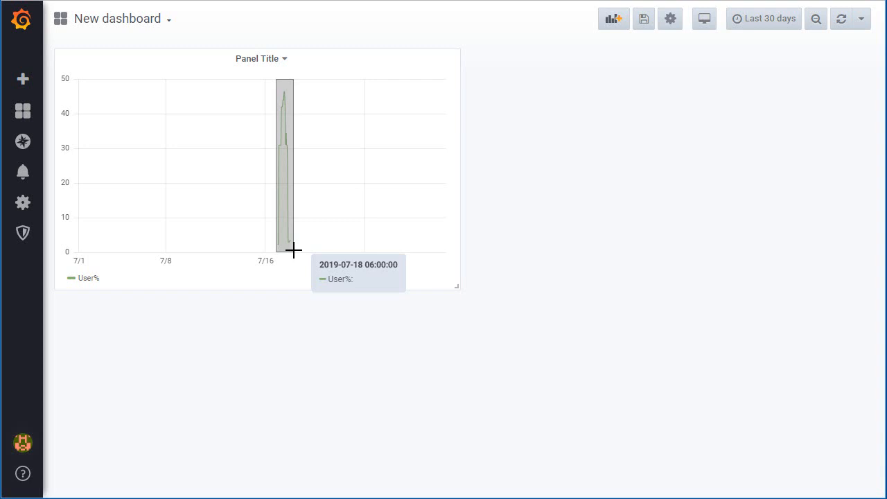
left_click_drag(294, 251, 294, 251)
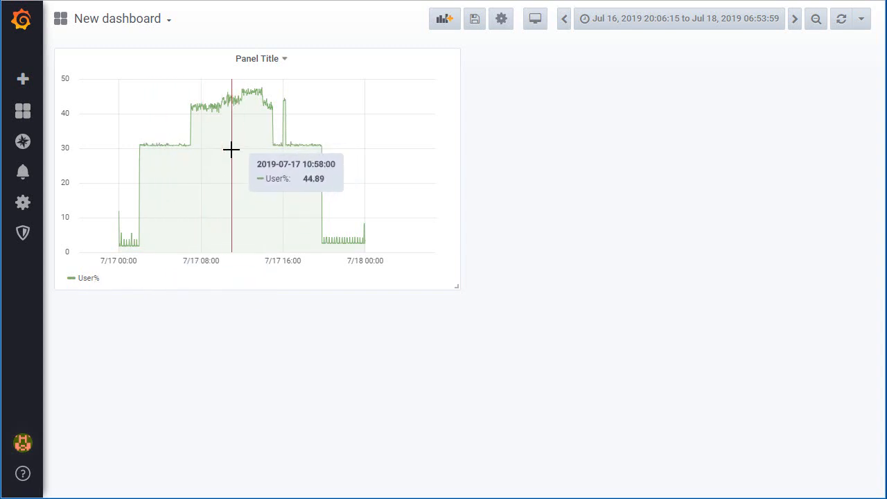
- Edit the graph panel and duplicate query A as a second query with the field sys and the alias System%
left_click(284, 60)
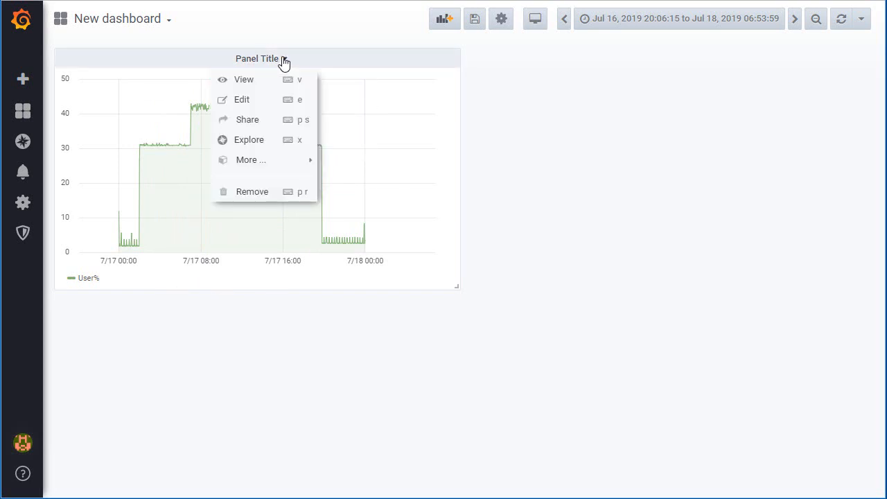
left_click(244, 102)
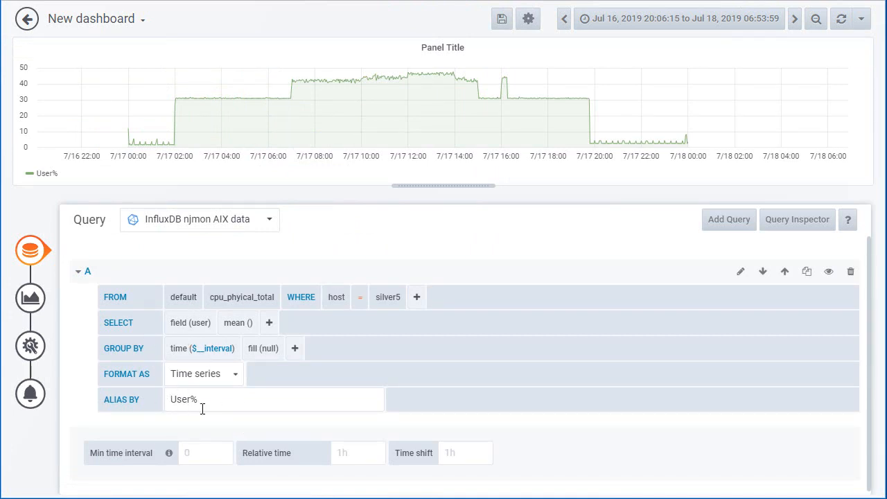
left_click(806, 272)
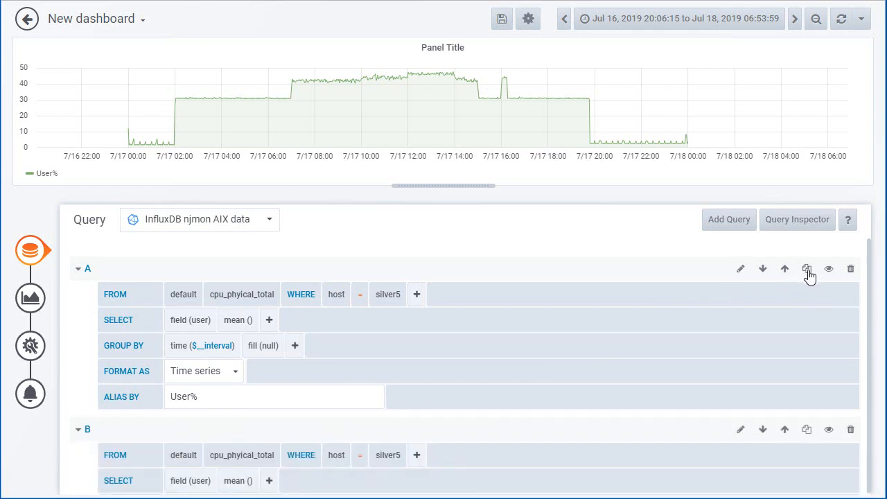
scroll(550, 340, "down", 3)
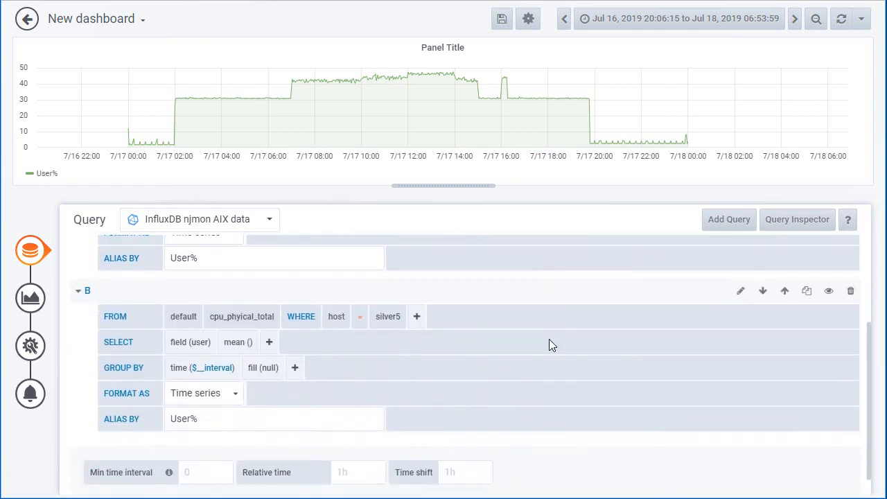
left_click(200, 346)
left_click(208, 376)
left_click_drag(190, 418, 164, 426)
type("Syete")
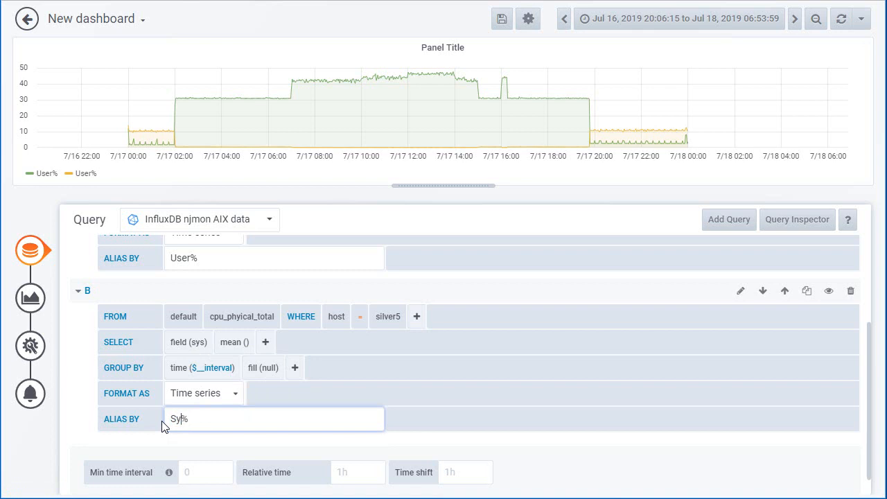
type("em")
- Duplicate query B as a third query with the field wait and the alias Wait%
left_click(808, 291)
scroll(306, 442, "down", 2)
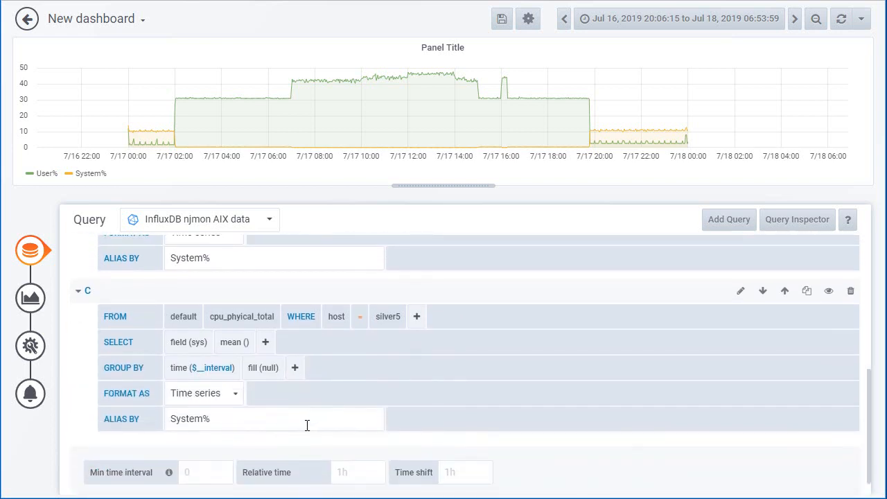
left_click(197, 343)
left_click(210, 409)
left_click_drag(205, 419, 168, 415)
type("Wait%")
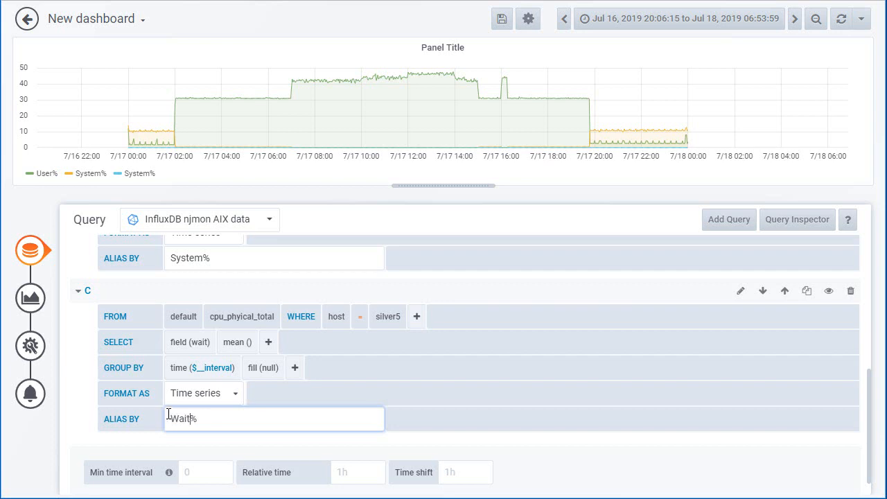
- Duplicate query C as a fourth query with the field idle and the alias Idle%
left_click(807, 291)
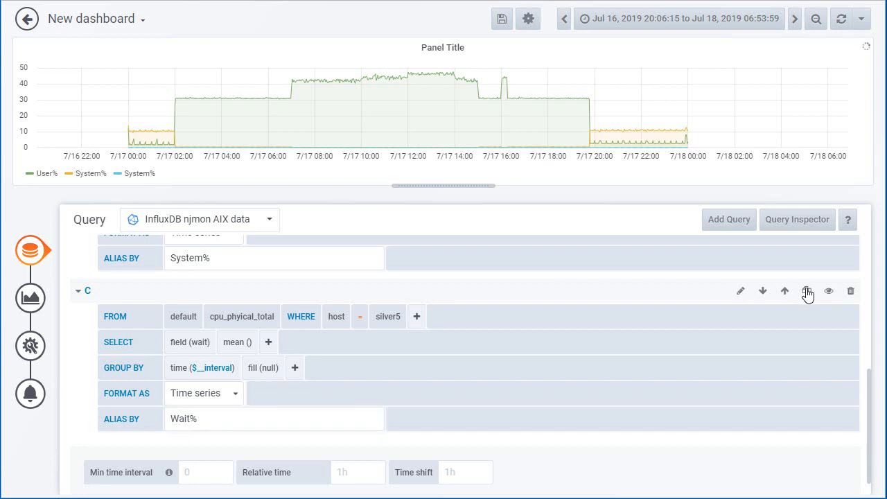
scroll(305, 405, "down", 3)
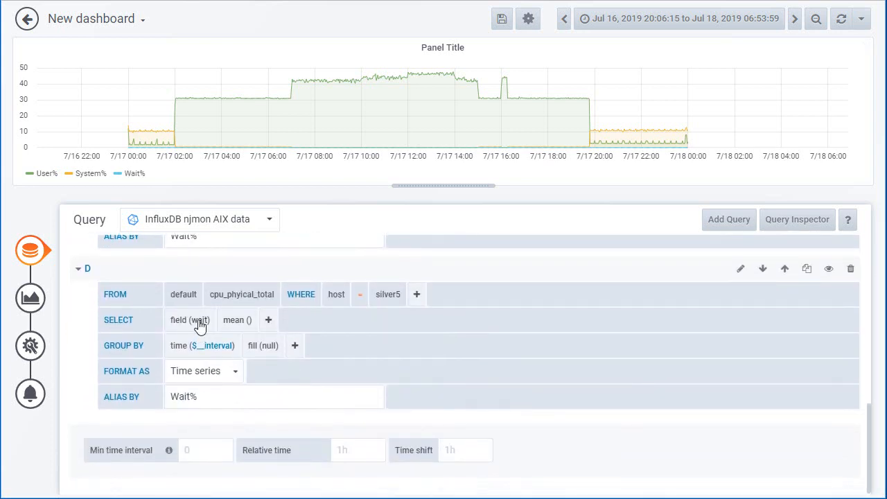
left_click(199, 325)
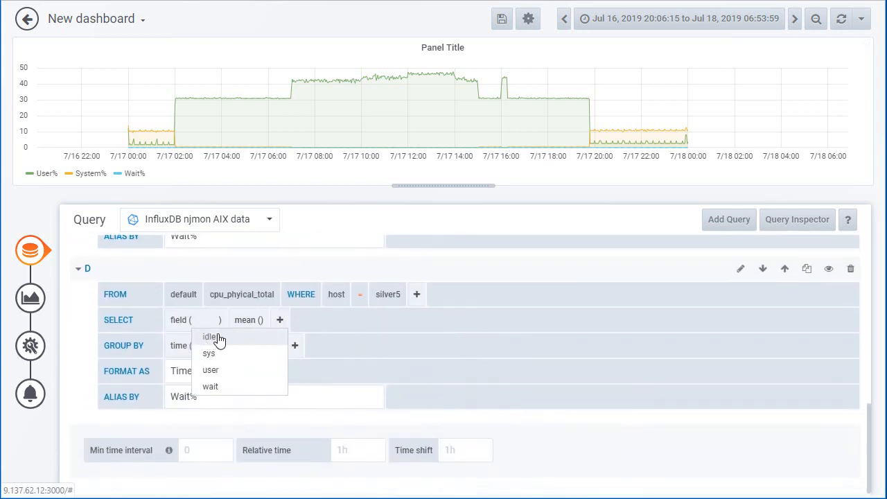
left_click(212, 337)
left_click_drag(192, 397, 168, 392)
type("Idle%")
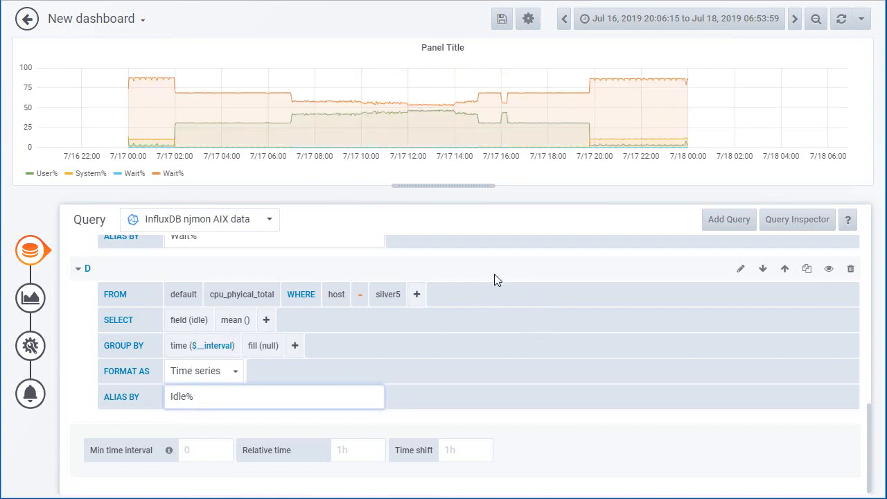
left_click(495, 274)
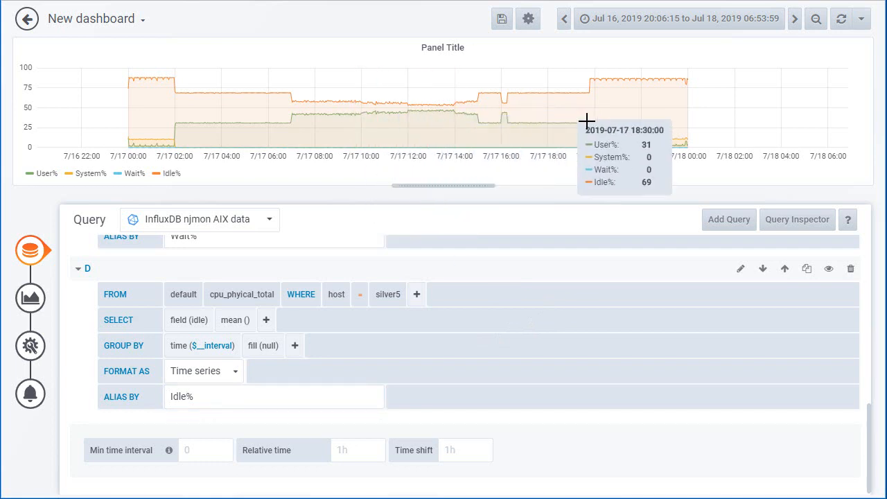
- Return to the dashboard and enlarge the graph panel to about three quarters of the dashboard width, making it taller as well
left_click(27, 19)
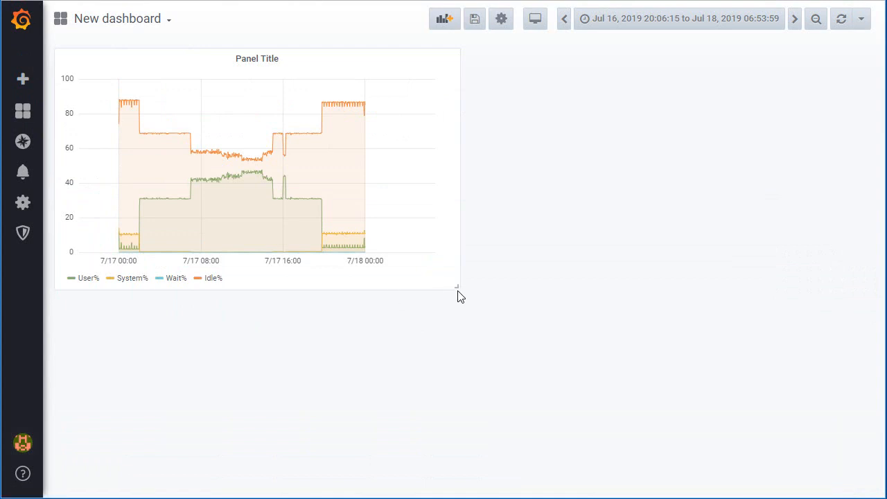
left_click_drag(459, 289, 689, 441)
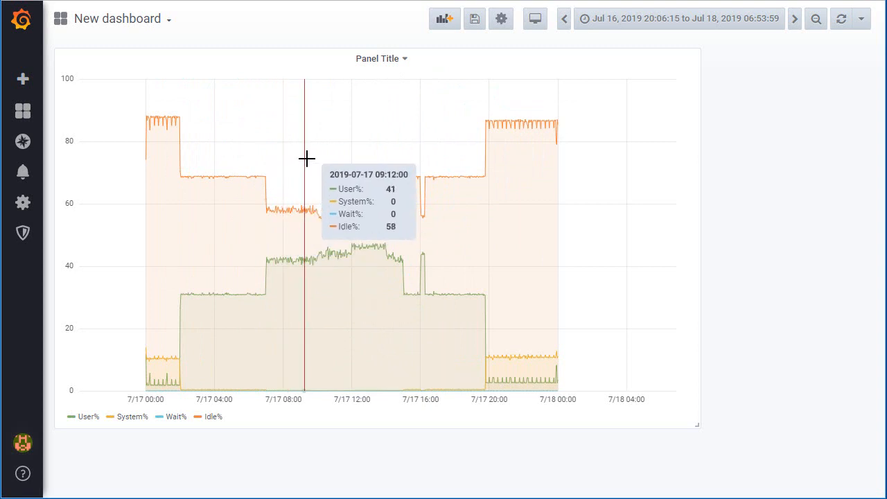
- In the graph panel's visualization settings, enable stacking and set the null value to connected, then return to the dashboard
key("e")
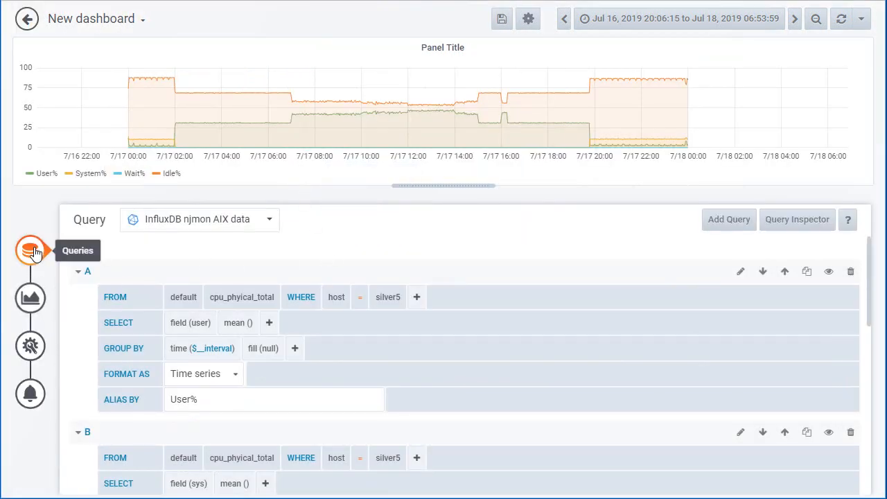
left_click(29, 298)
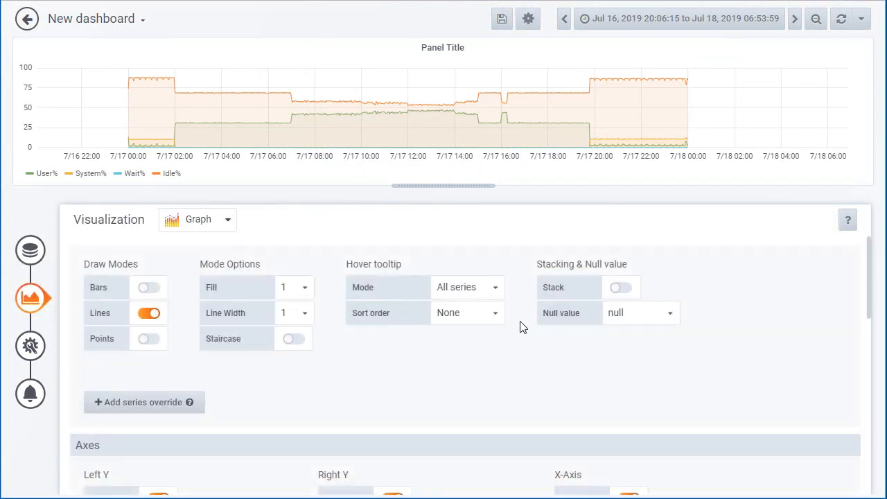
left_click(626, 291)
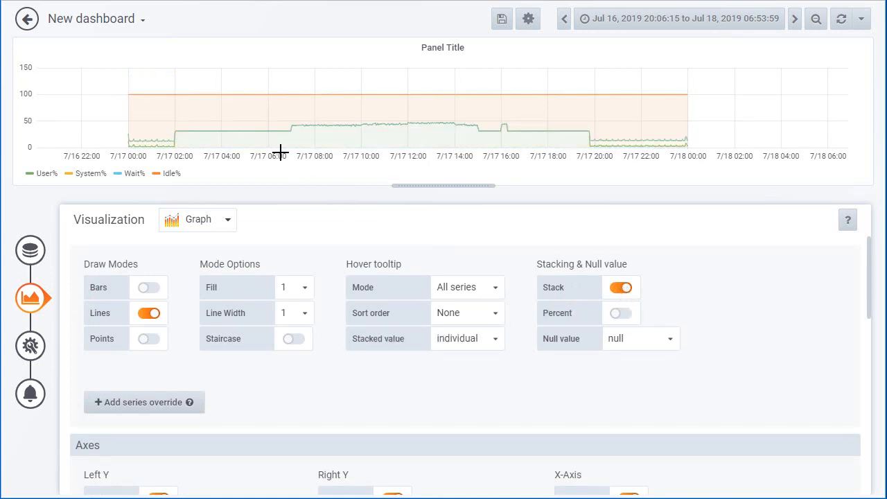
mouse_move(276, 152)
left_click(670, 340)
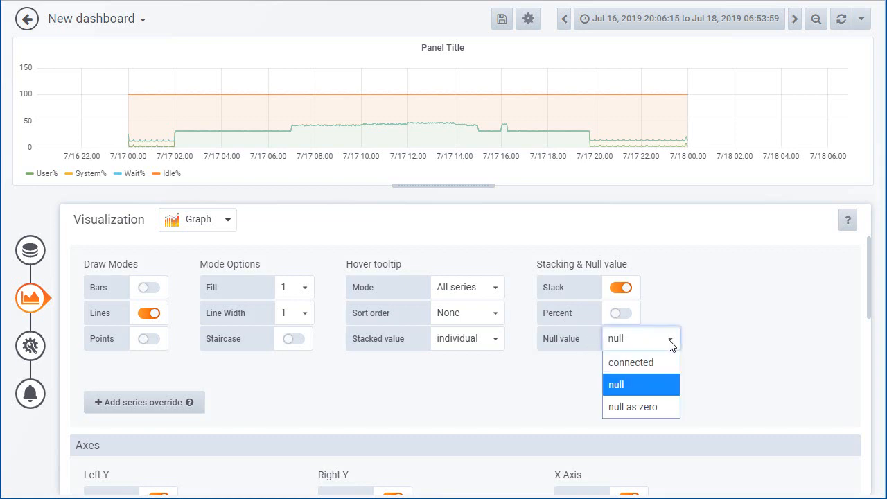
left_click(628, 368)
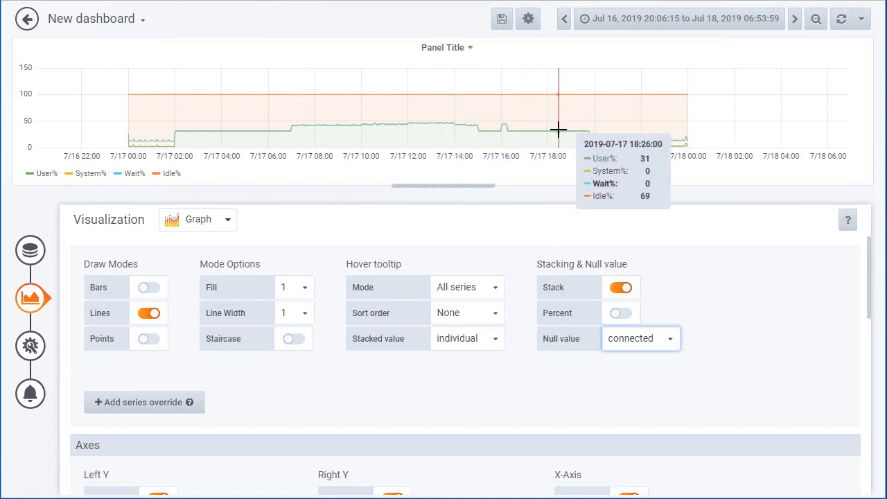
left_click(328, 398)
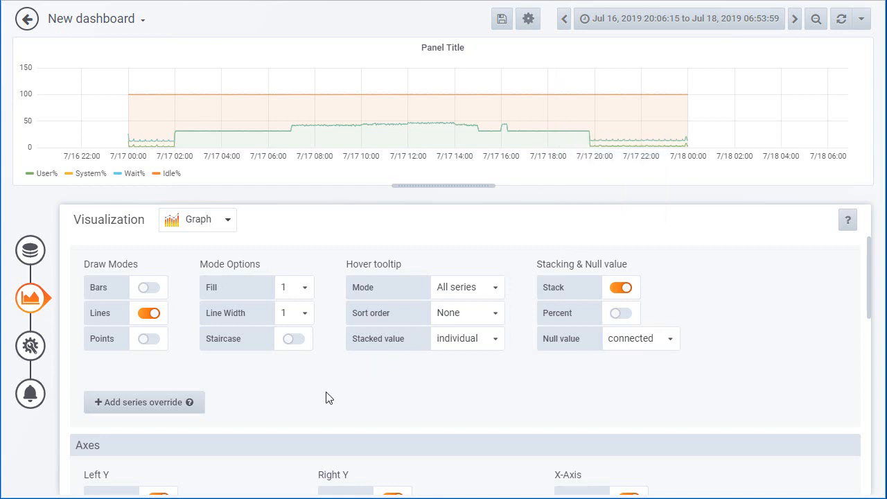
left_click(27, 18)
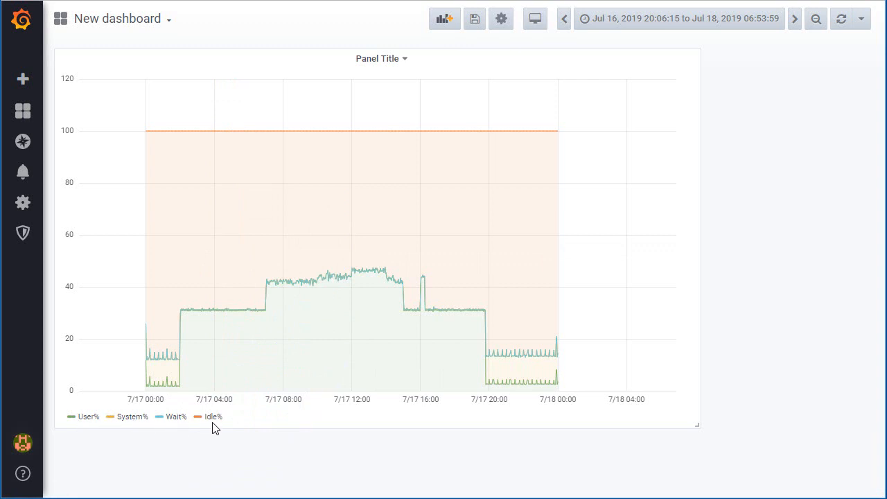
- Edit the graph panel's general settings to title it Silver5 Physical Total Util and return to the dashboard
left_click(405, 61)
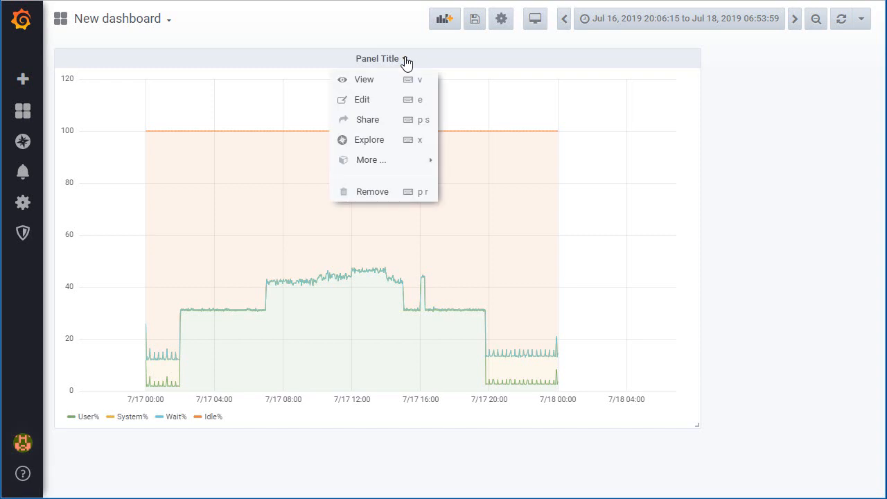
left_click(365, 103)
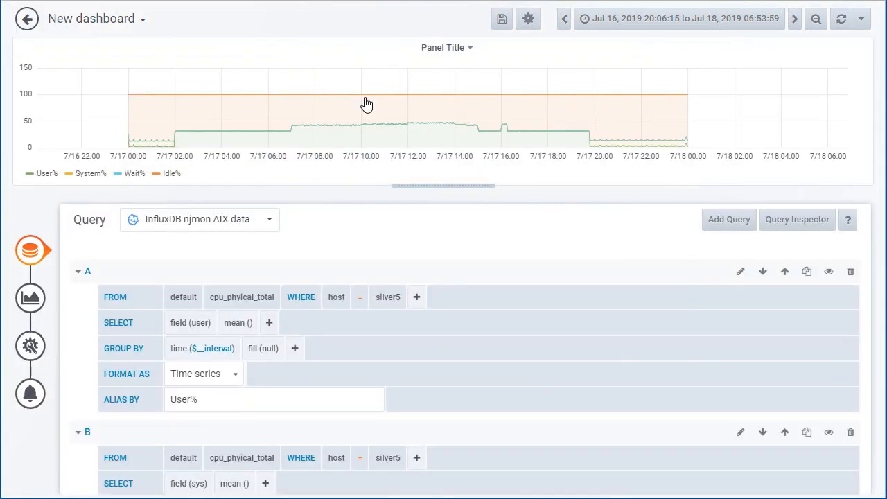
left_click(31, 348)
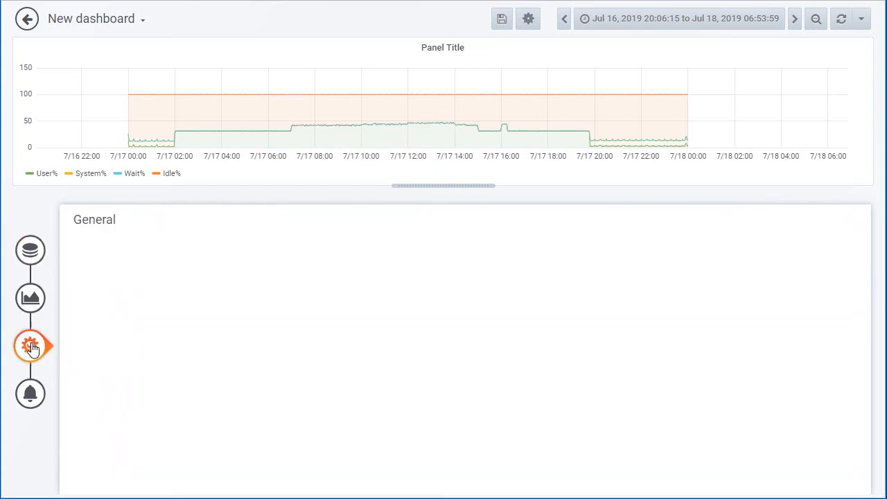
left_click(211, 271)
left_click_drag(211, 271, 157, 264)
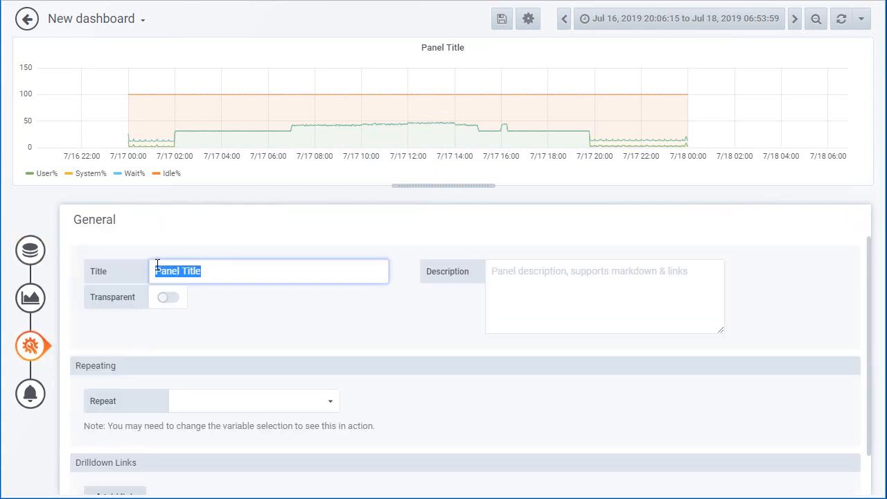
type("Silver5 Physic")
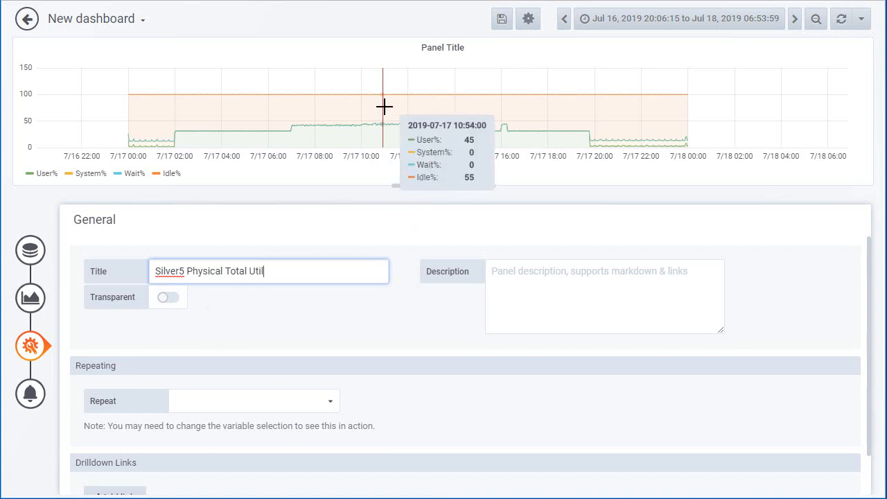
left_click(555, 310)
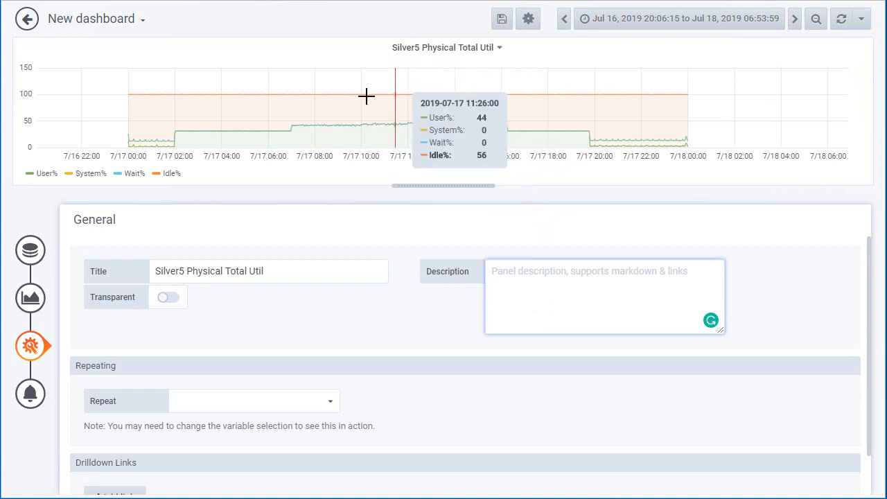
left_click(27, 20)
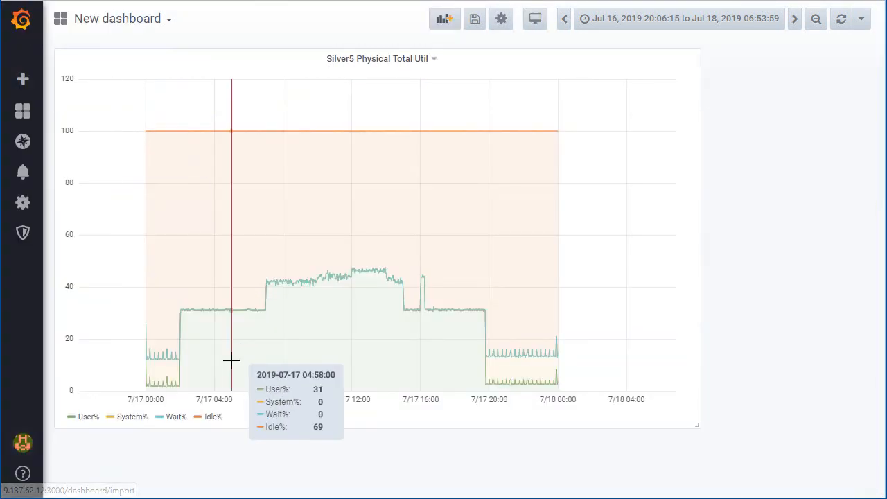
- Colour the System% series dark red and zoom the graph to about Jul 16 23:32 to Jul 18 01:23, 2019
left_click(110, 417)
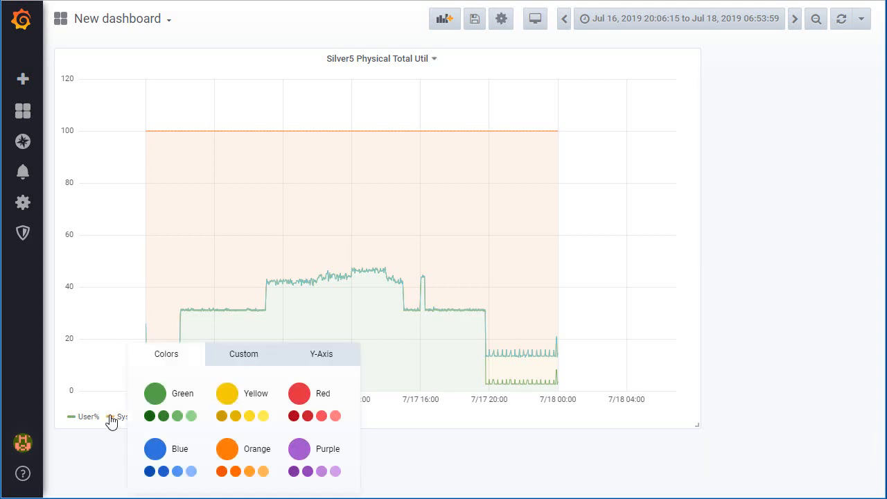
left_click(293, 415)
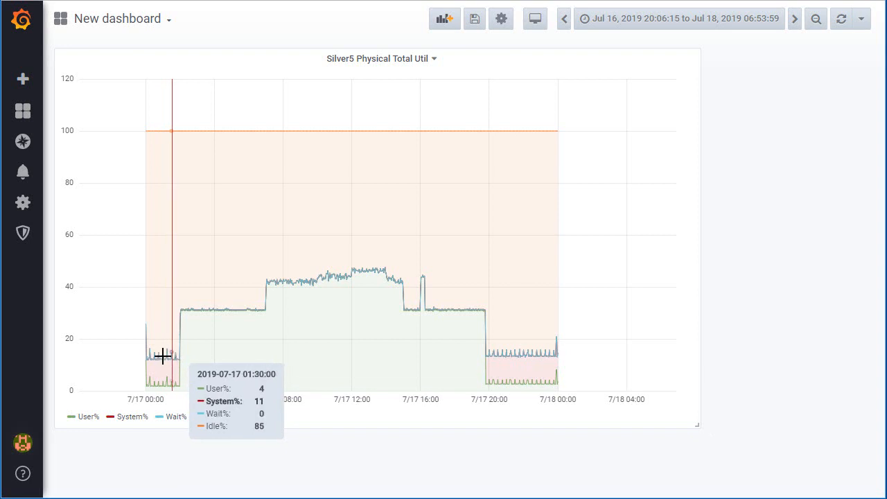
left_click_drag(137, 356, 582, 356)
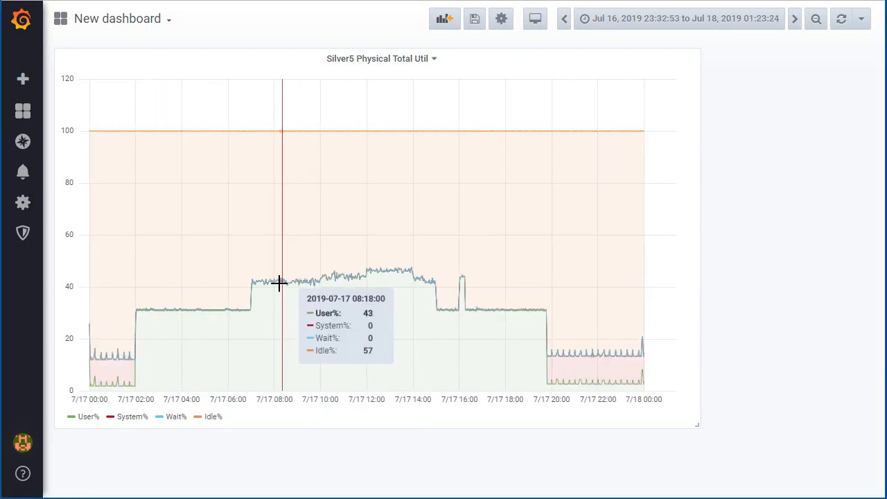
- Give the Idle% series a custom medium grey colour
left_click(199, 421)
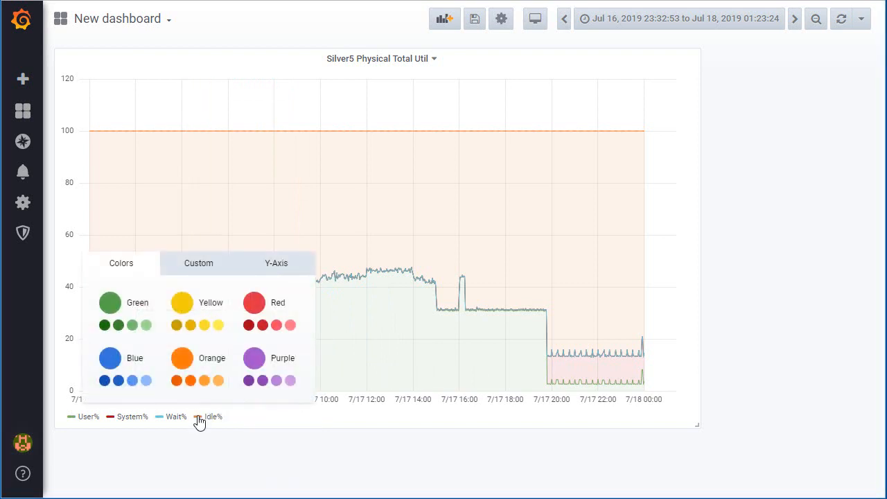
left_click(196, 265)
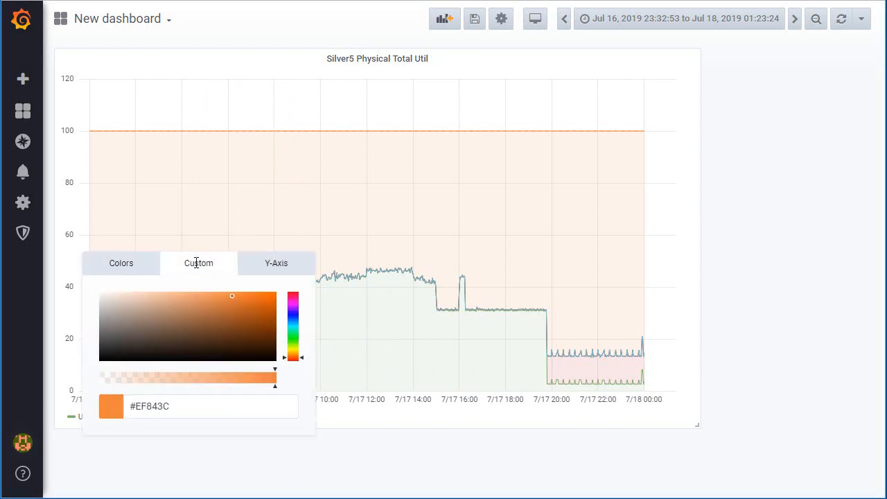
left_click(100, 323)
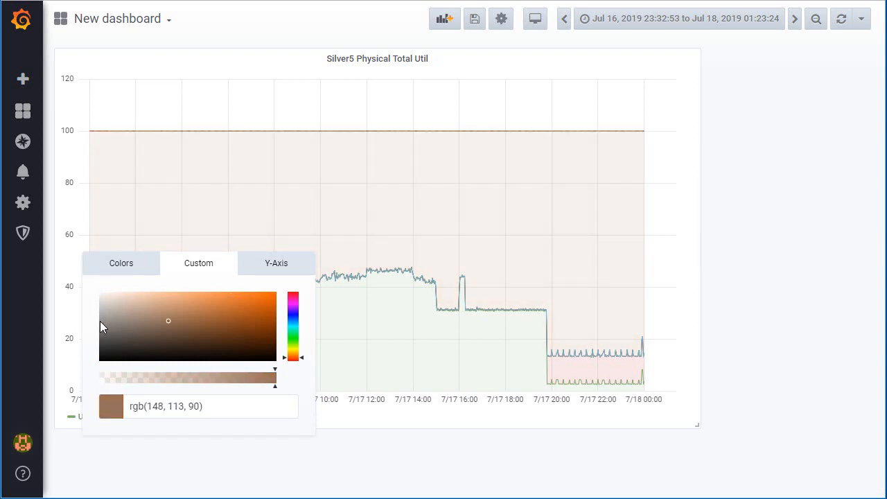
left_click_drag(169, 320, 101, 319)
left_click(220, 466)
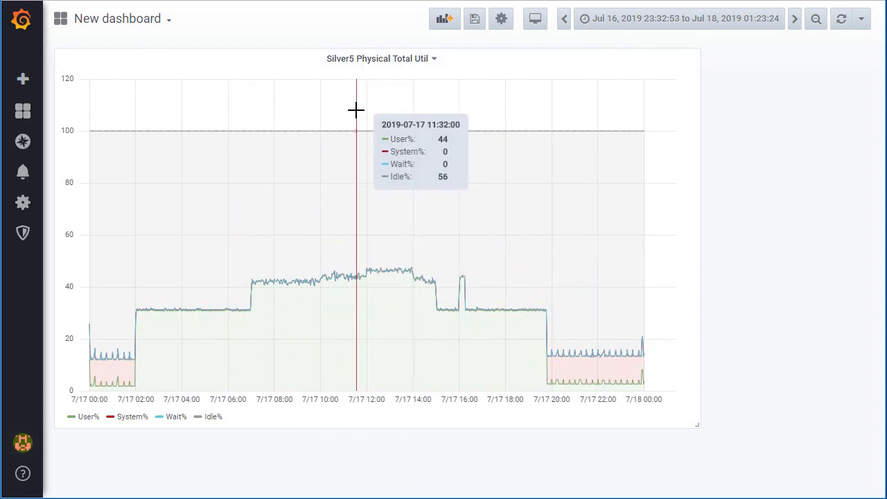
- Edit the graph panel and switch its draw mode from lines to bars
key("e")
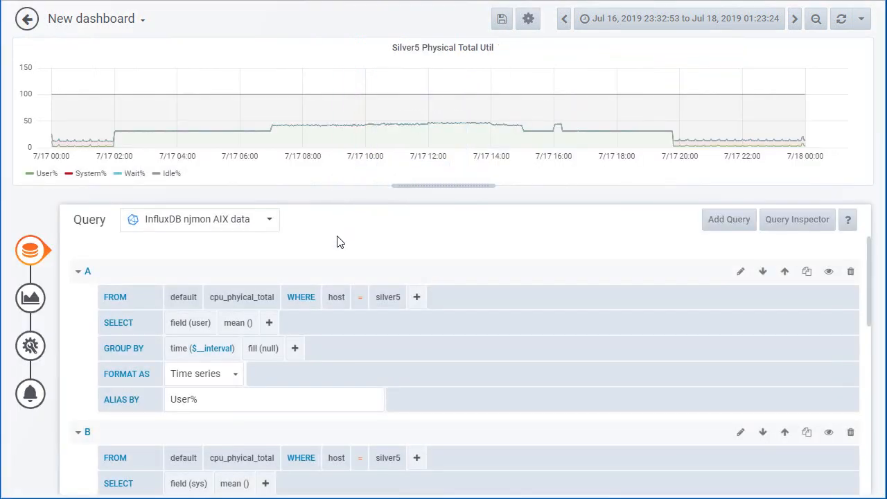
left_click(30, 298)
scroll(362, 374, "down", 2)
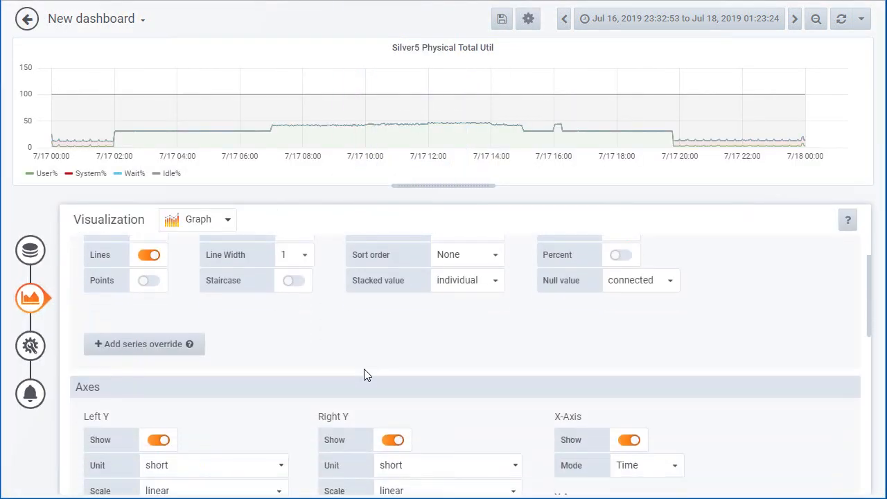
scroll(298, 352, "up", 2)
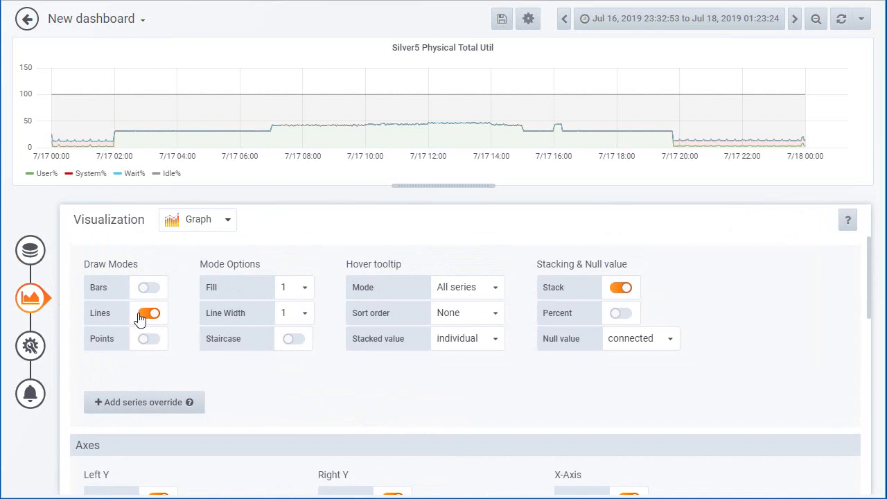
left_click(149, 287)
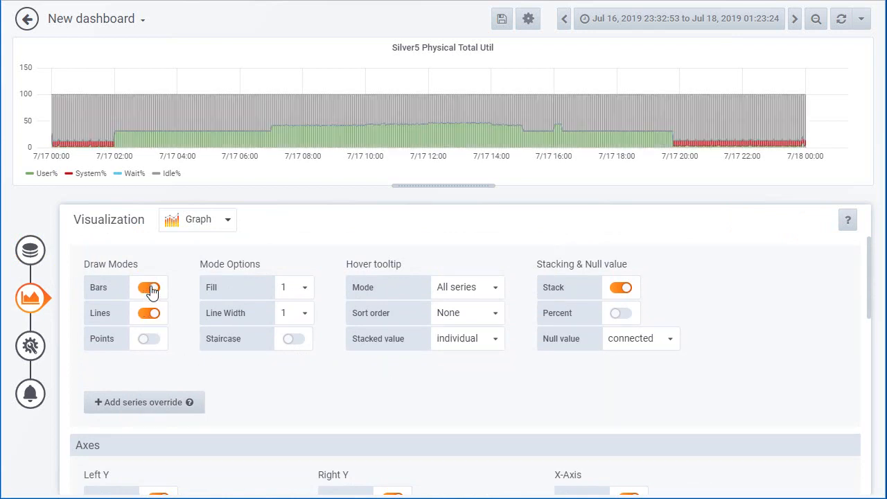
left_click(154, 315)
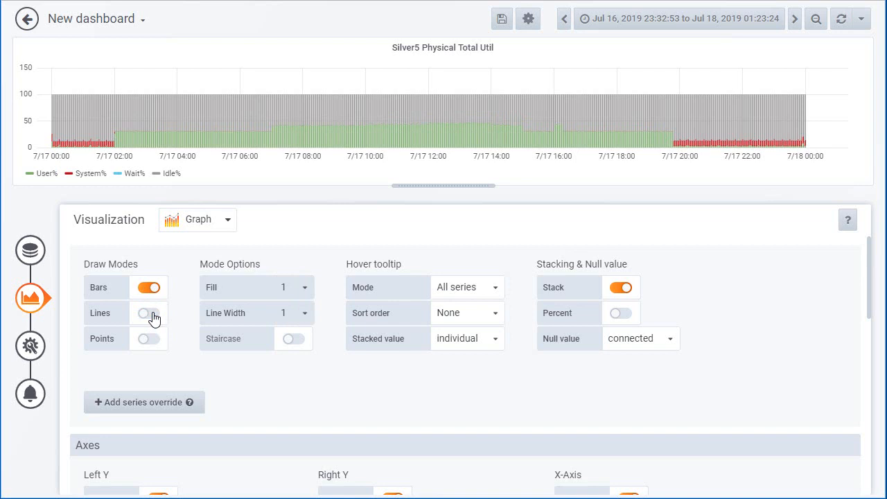
mouse_move(111, 147)
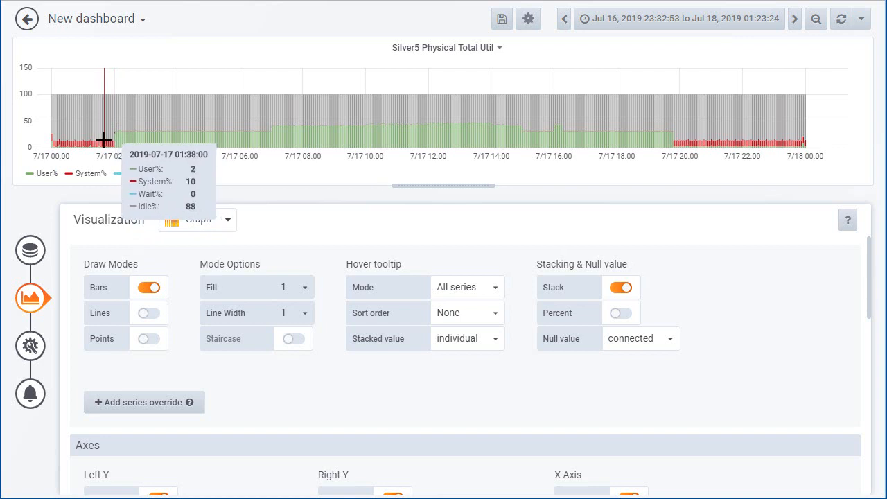
- Turn off bars and draw the graph's series as points instead
left_click(153, 292)
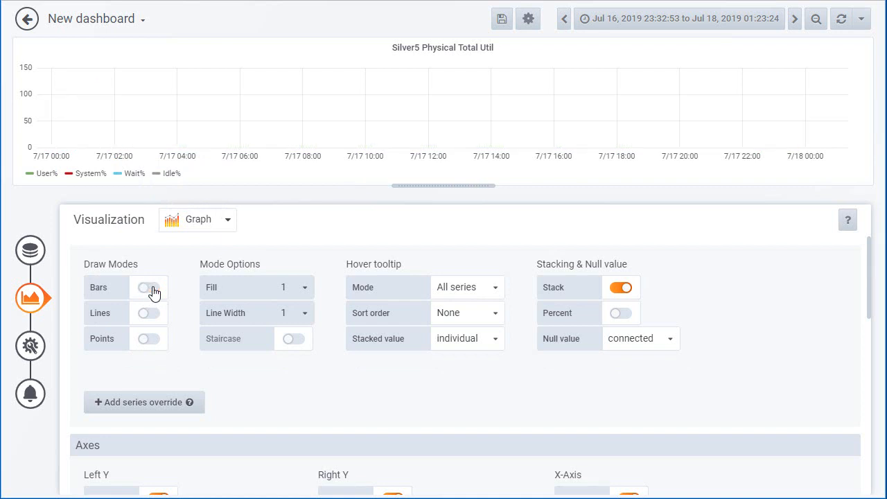
left_click(151, 343)
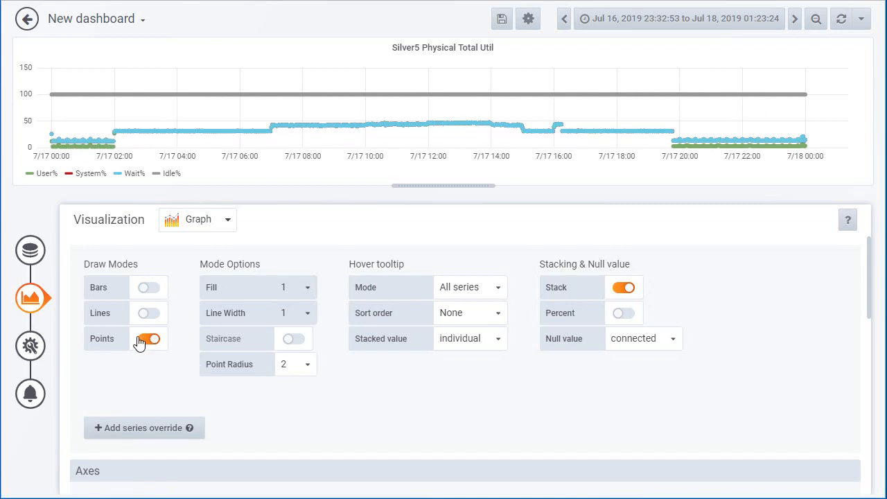
- Return to the dashboard and zoom the graph to about 11:54 to 17:07 on Jul 17, 2019
left_click(26, 19)
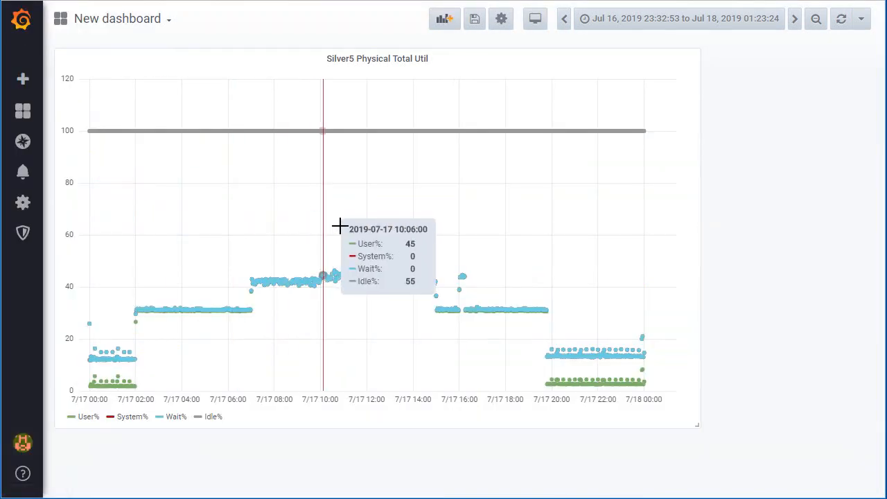
left_click_drag(365, 221, 484, 232)
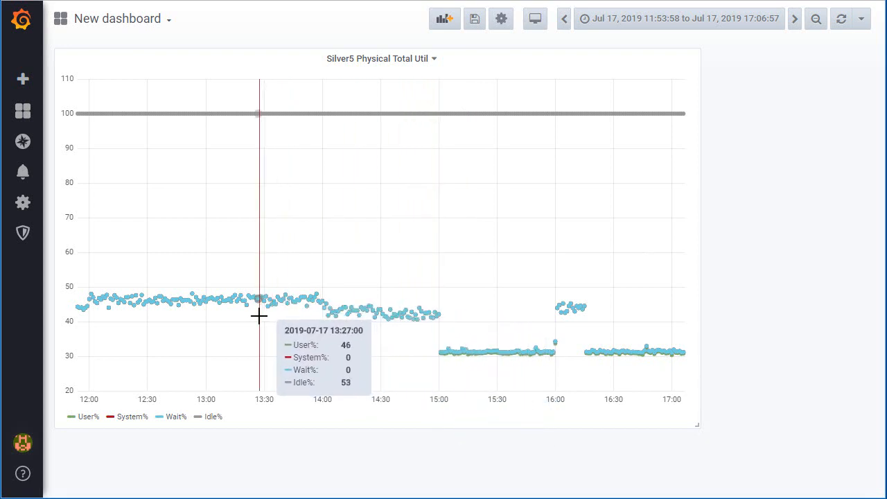
- Edit the graph panel, turn on bars alongside the points and zoom to about 14:30 to 15:23 on Jul 17, 2019
key("e")
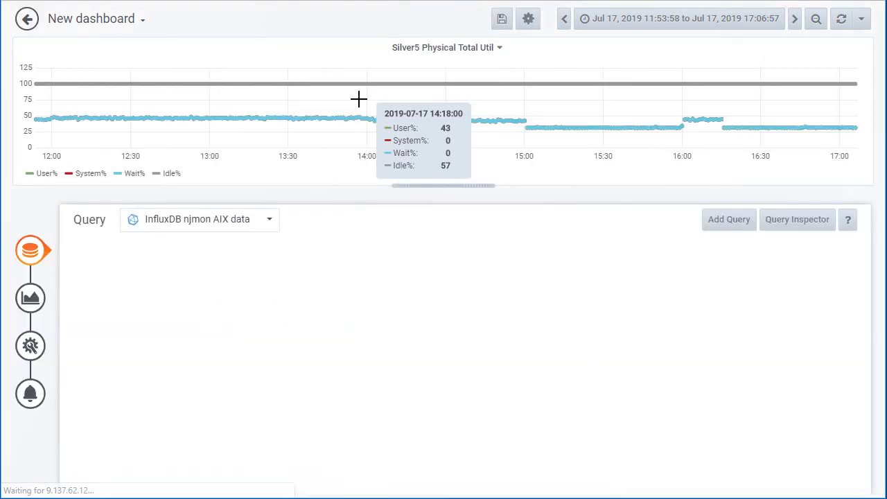
left_click(41, 306)
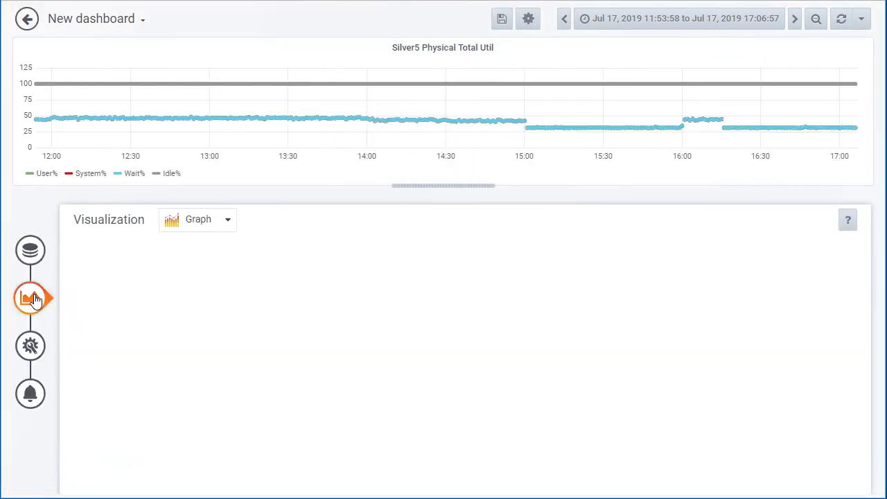
left_click(148, 293)
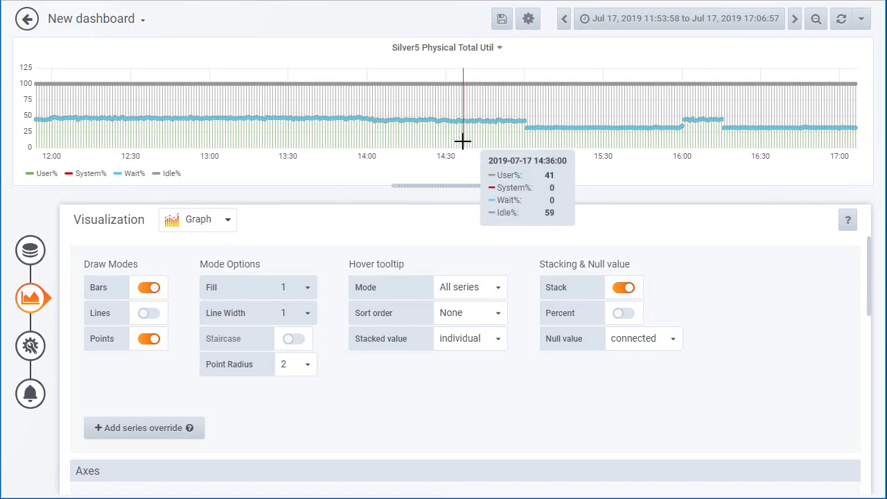
left_click_drag(447, 123, 586, 126)
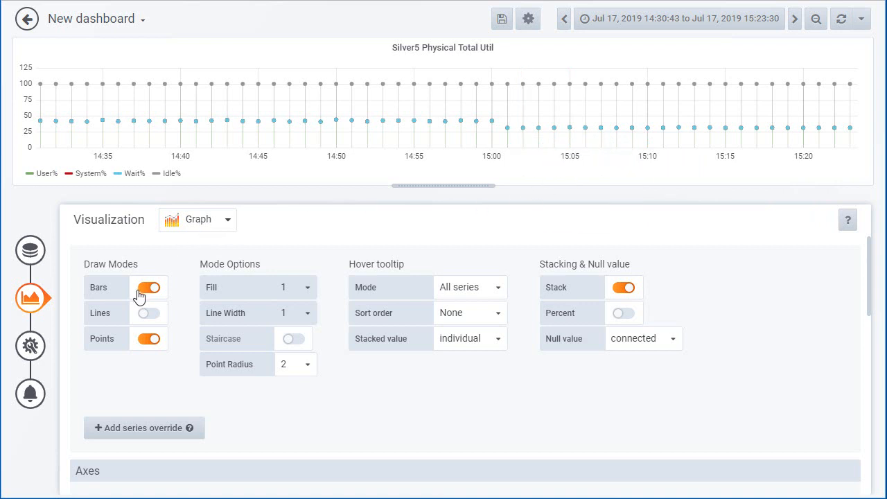
- Draw the graph's series as lines only, with bars and points turned off
left_click(147, 316)
left_click(149, 288)
left_click(149, 339)
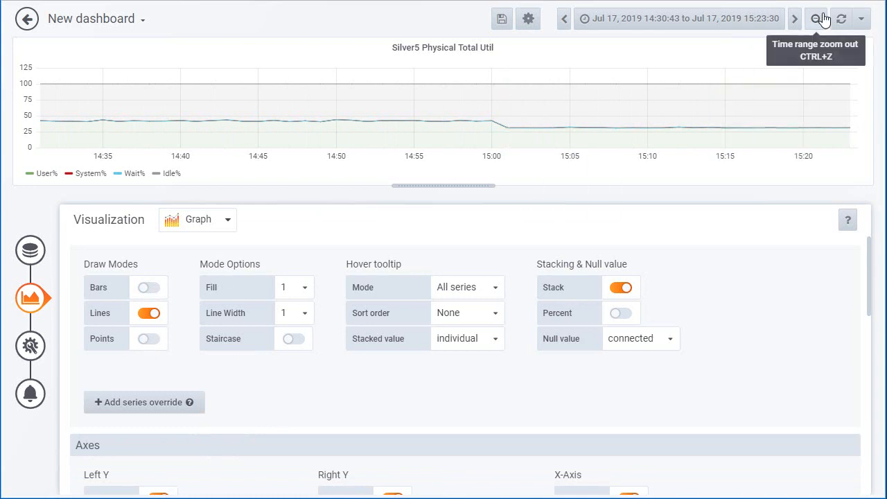
- Set the time range to the last 30 days, and zoom the graph to about Jul 16 22:50 to Jul 18 05:44, 2019
left_click(684, 22)
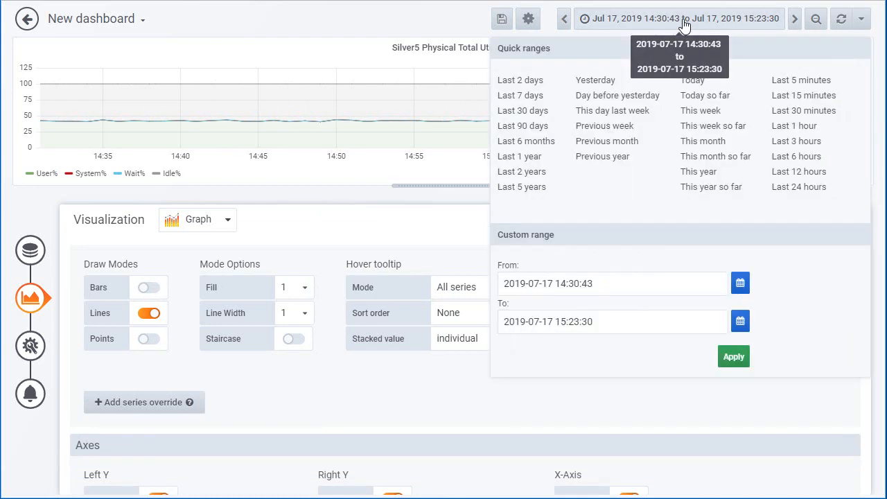
left_click(531, 98)
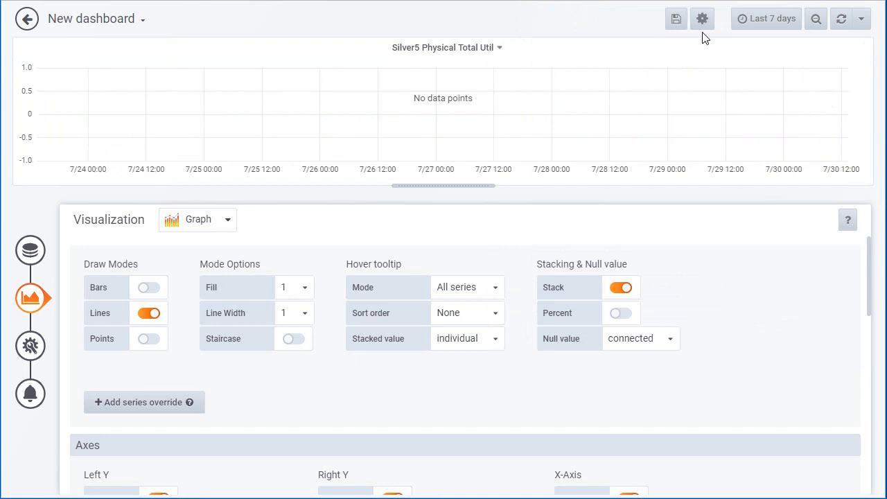
left_click(752, 19)
left_click(526, 116)
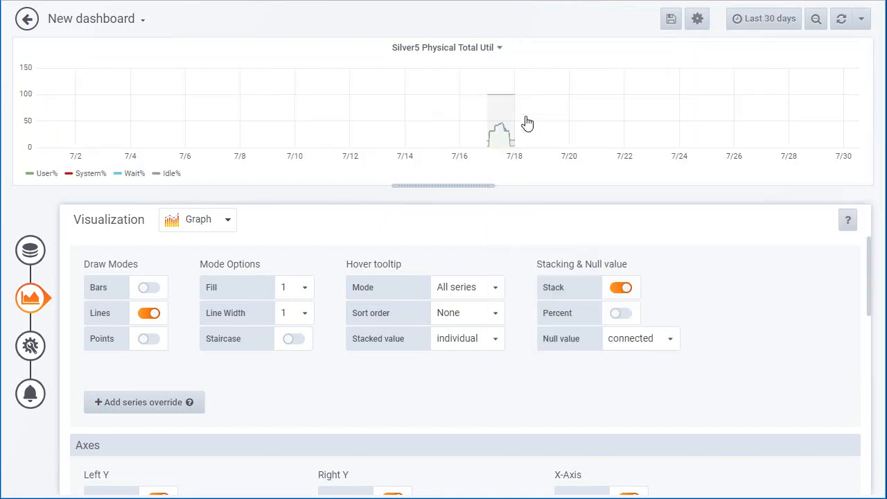
left_click_drag(518, 126, 521, 125)
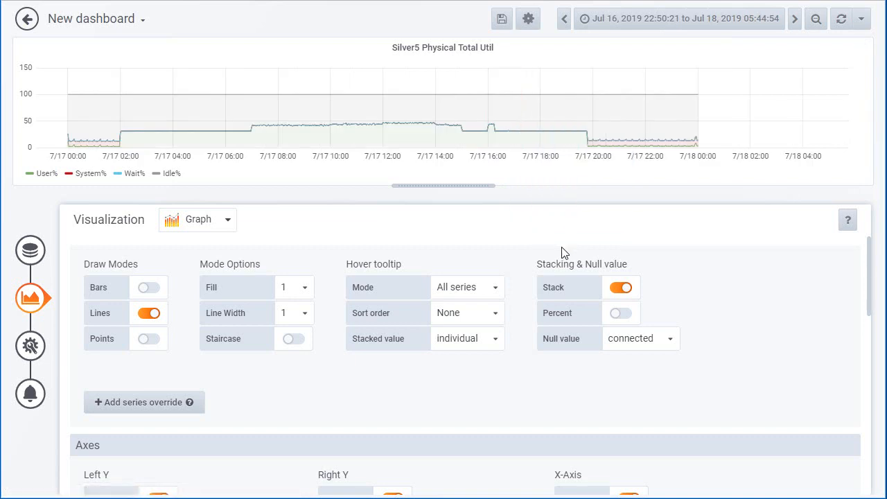
- Return to the dashboard and make the Silver5 Physical Total Util panel taller
left_click(27, 19)
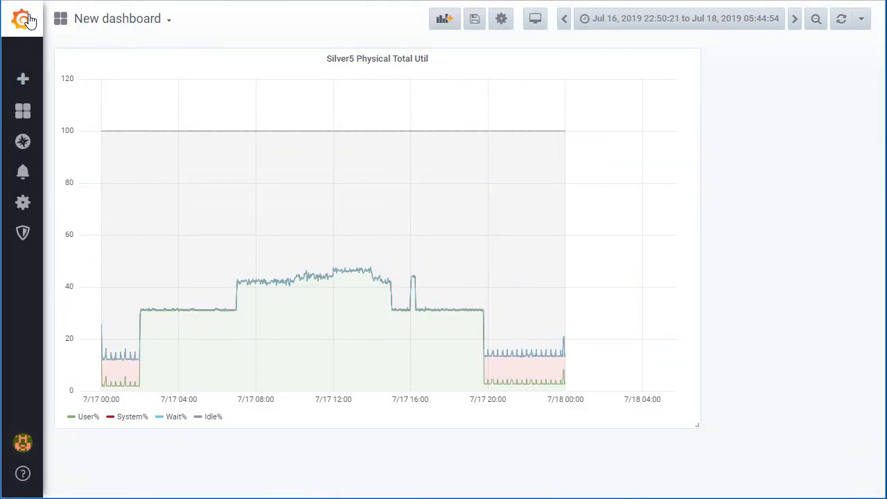
left_click_drag(698, 427, 683, 493)
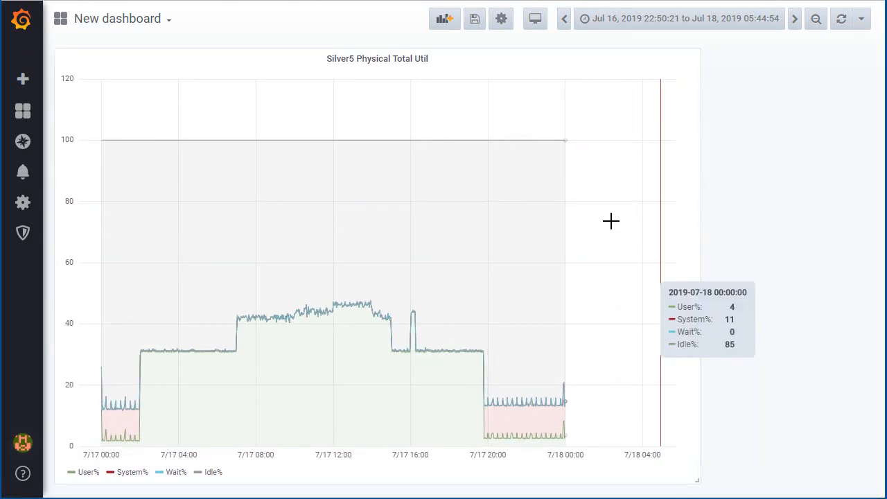
- Add a new panel to the dashboard with the Pie Chart visualization
left_click(444, 22)
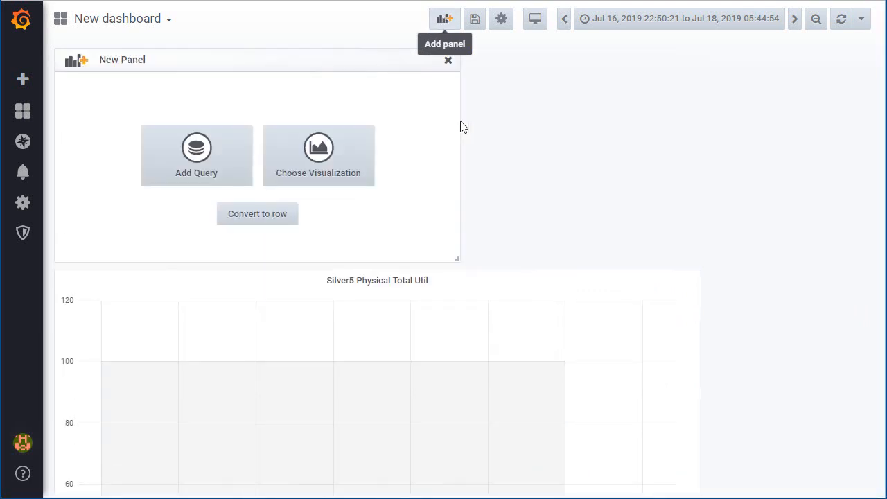
left_click(319, 151)
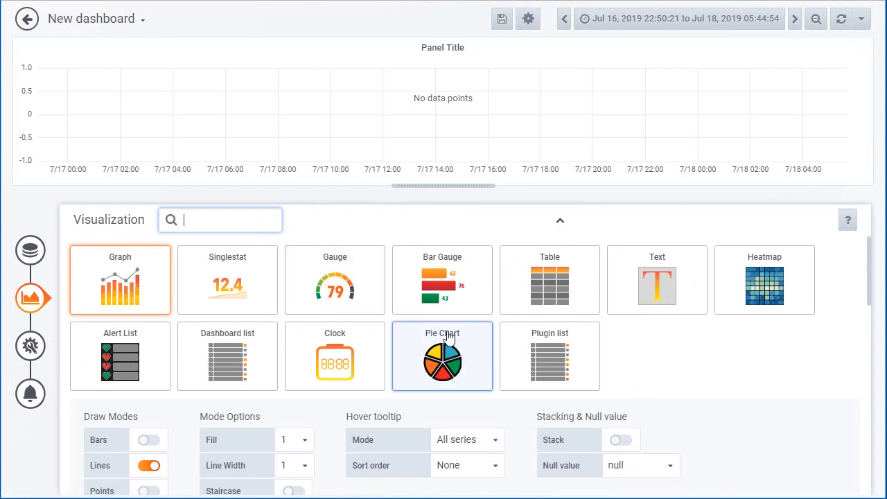
left_click(445, 360)
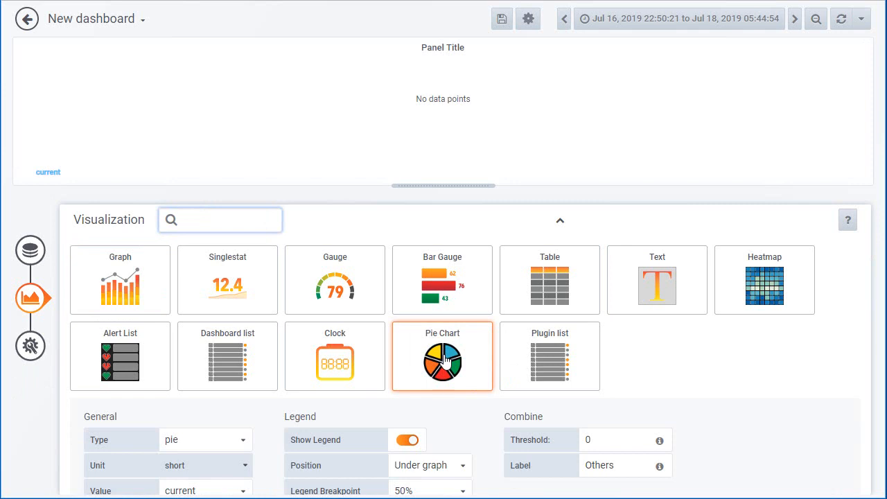
- Set the pie chart query's data source to InfluxDB njmon AIX data and filter it on host = silver5
left_click(30, 250)
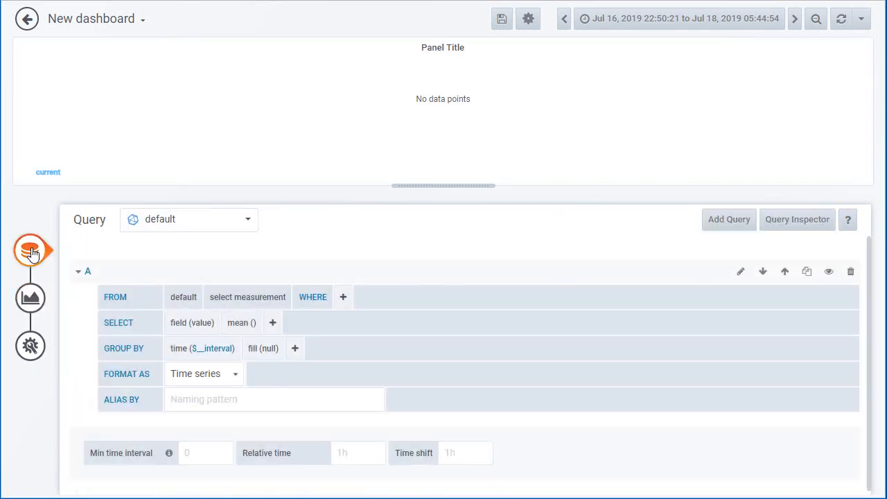
left_click(249, 222)
left_click(215, 245)
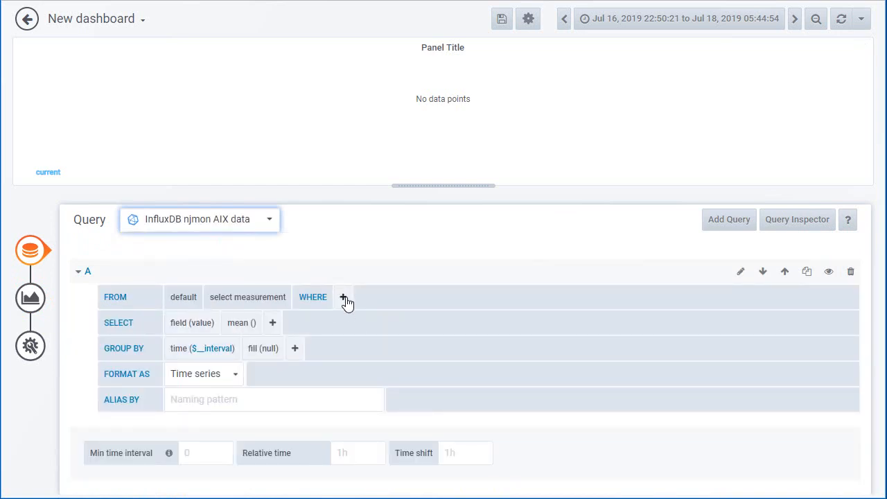
left_click(344, 298)
left_click(362, 339)
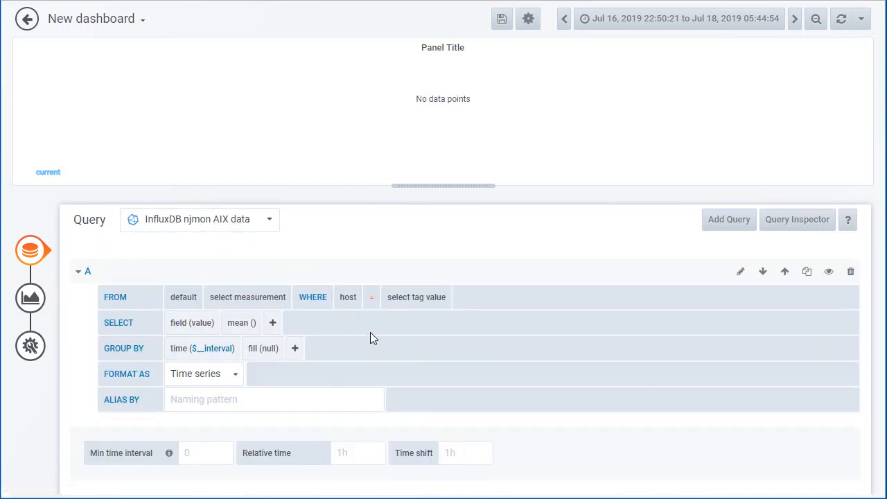
left_click(410, 303)
left_click(422, 444)
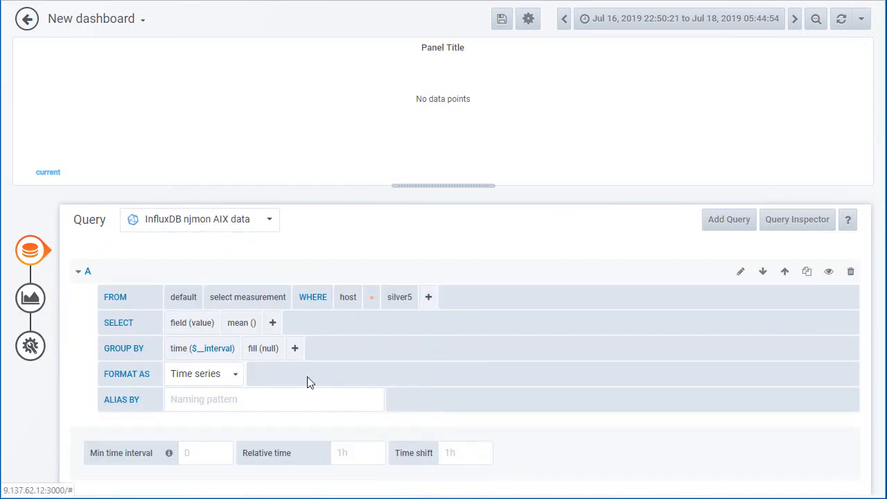
- Choose memory as the measurement for the pie chart's query A
left_click(239, 298)
scroll(258, 360, "down", 3)
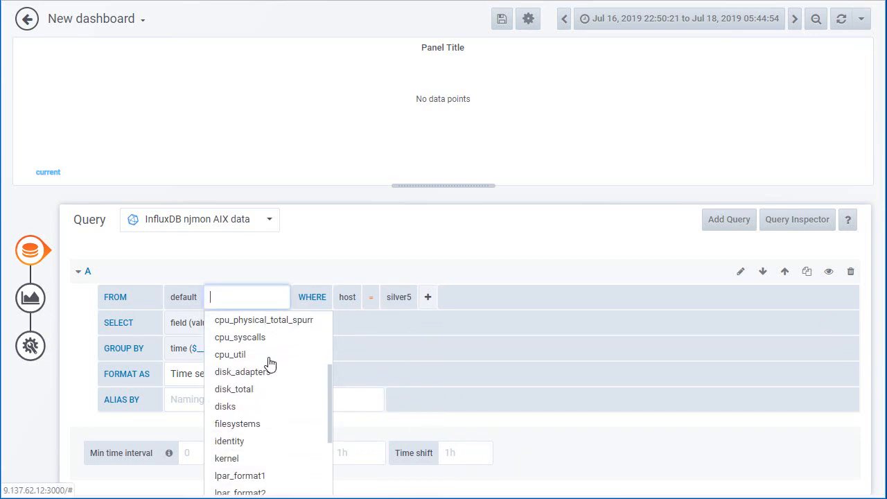
scroll(269, 406, "down", 4)
scroll(273, 406, "up", 8)
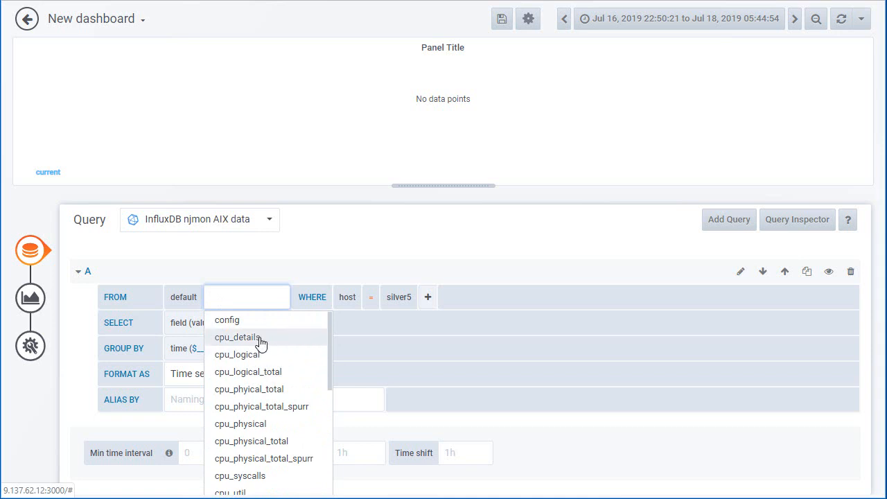
type("pu")
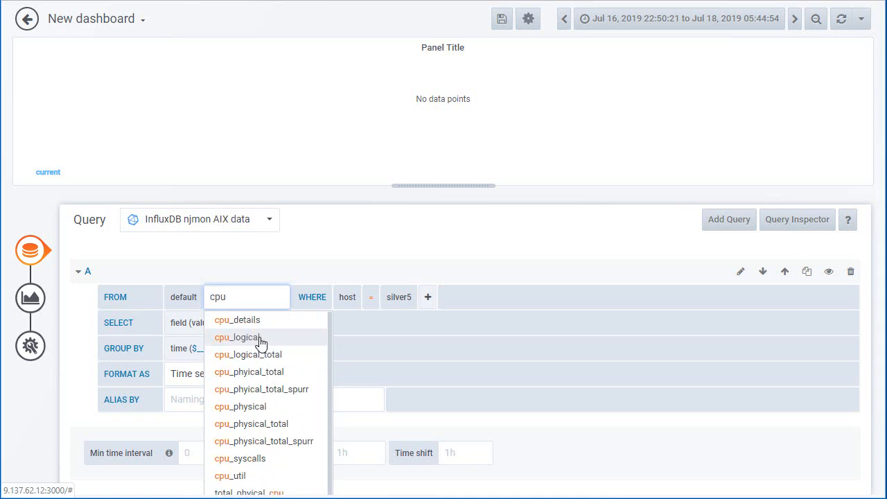
key("BackSpace")
key("BackSpace")
key("BackSpace")
type("mem")
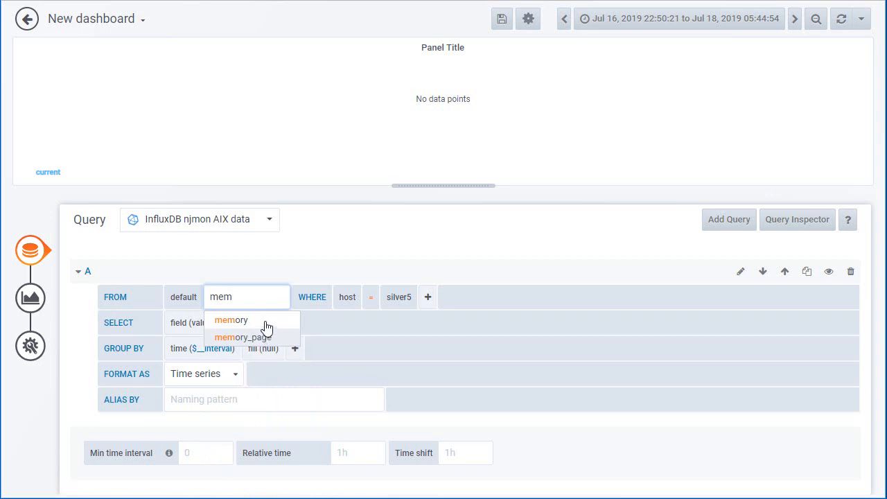
left_click(233, 324)
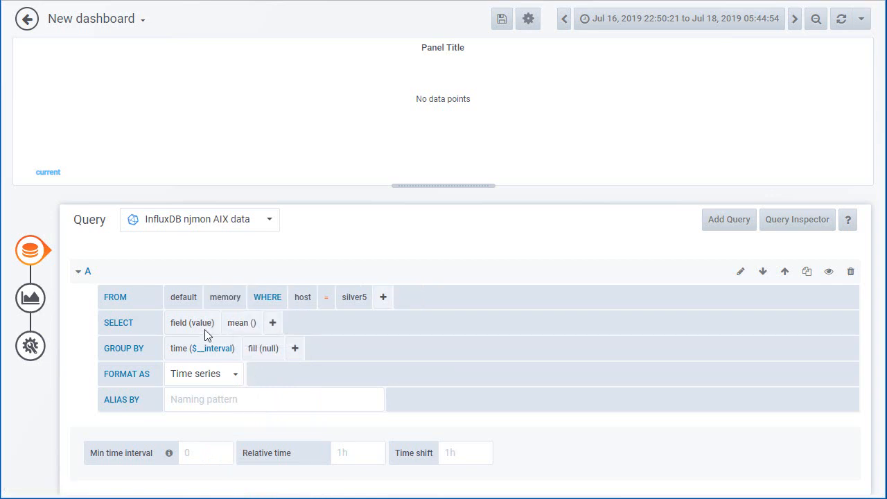
- Set query A's selected field to real_free and give it the alias Free
left_click(200, 324)
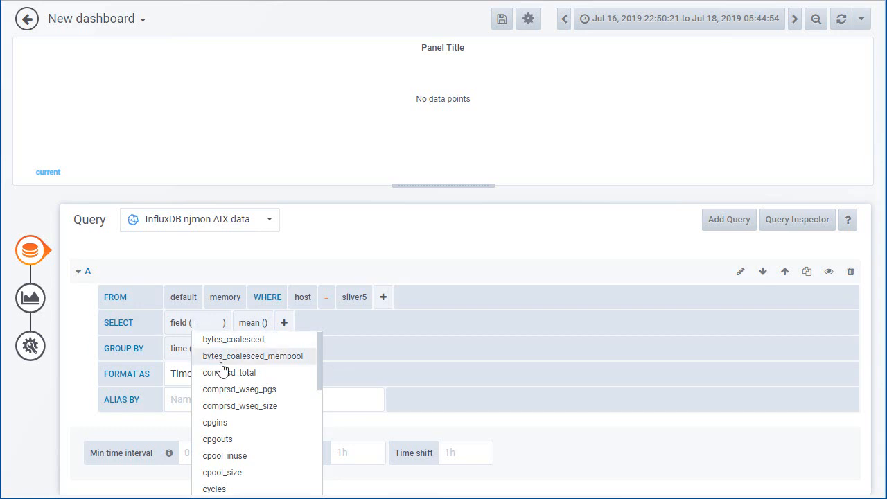
type("real")
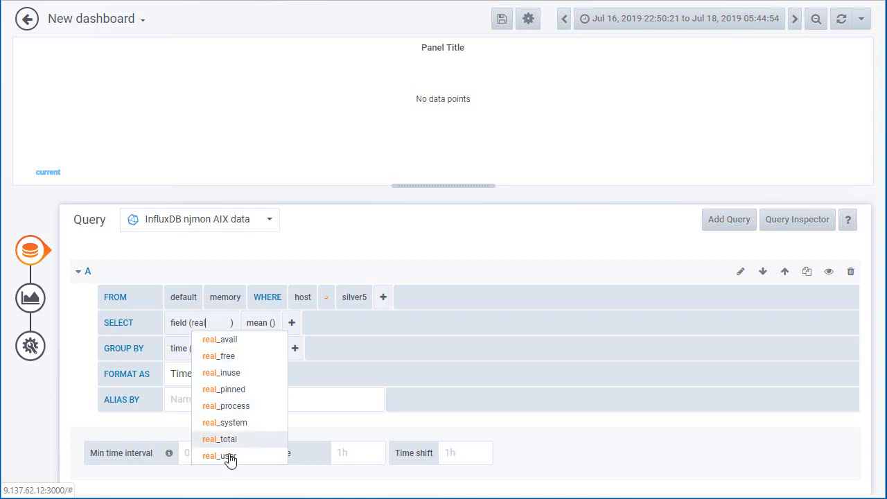
left_click(216, 356)
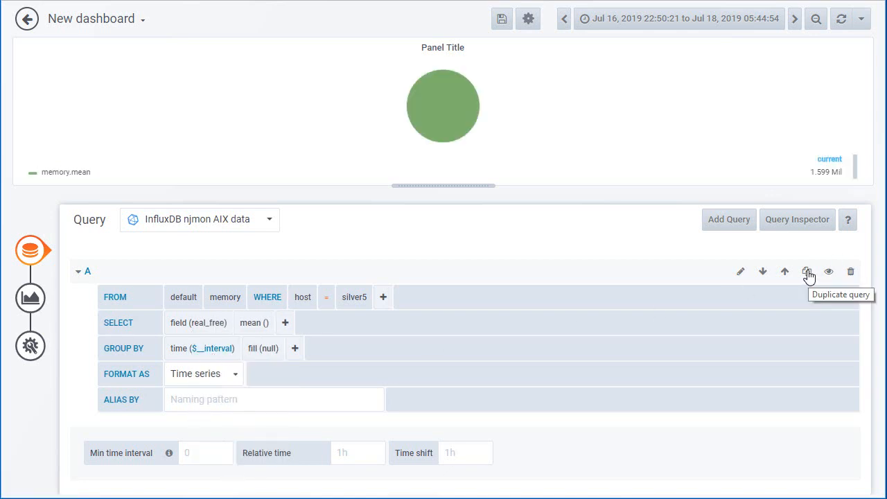
left_click(255, 402)
type("Free")
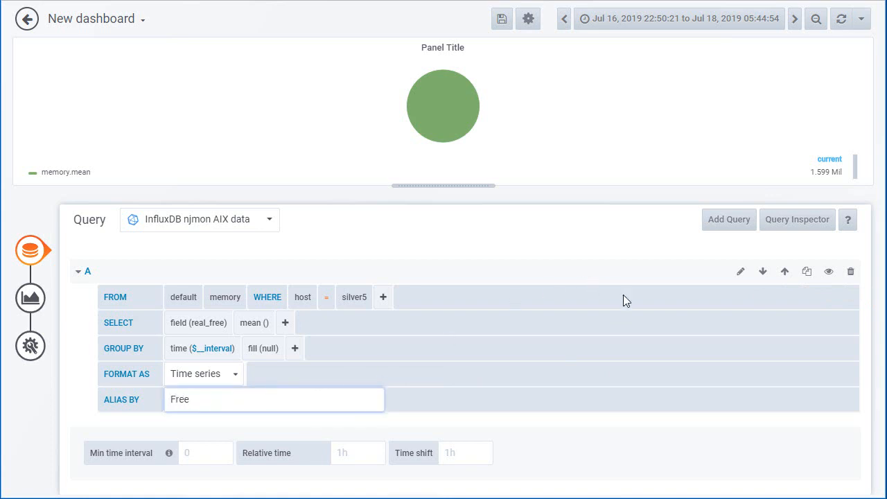
- Duplicate query A and set the selected field of the copy to real_inuse
left_click(807, 271)
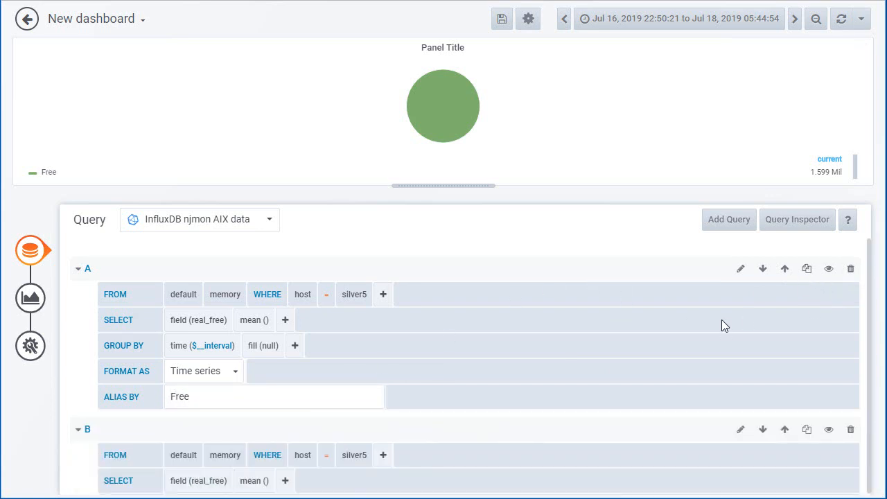
scroll(328, 418, "down", 3)
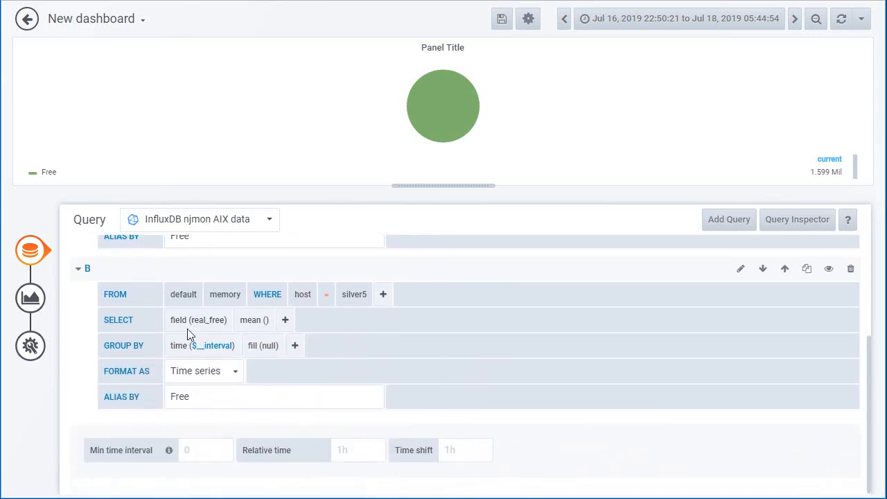
left_click(203, 321)
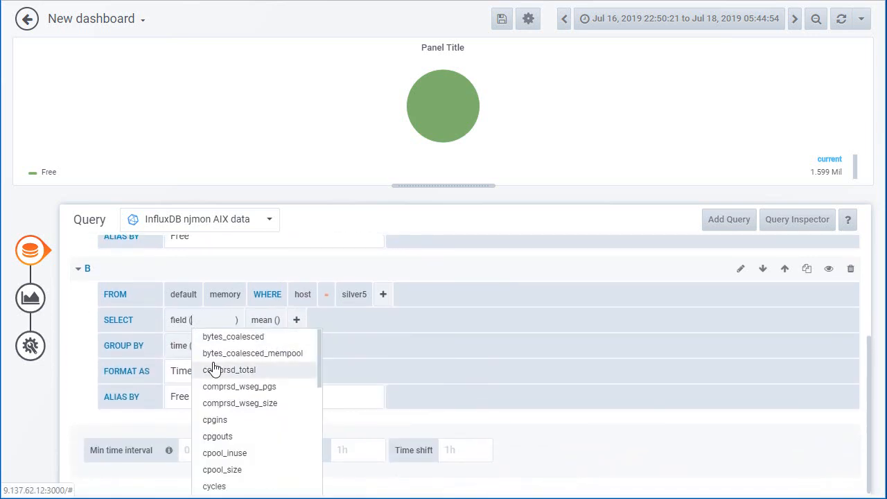
type("real")
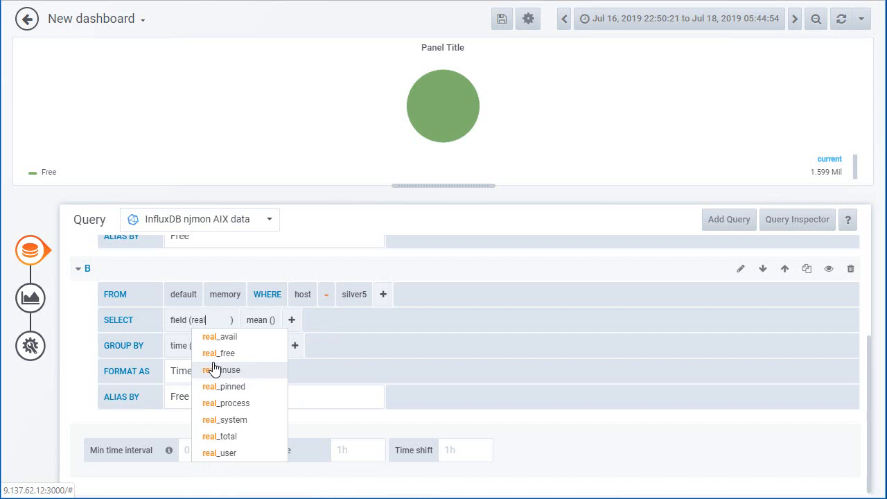
left_click(224, 370)
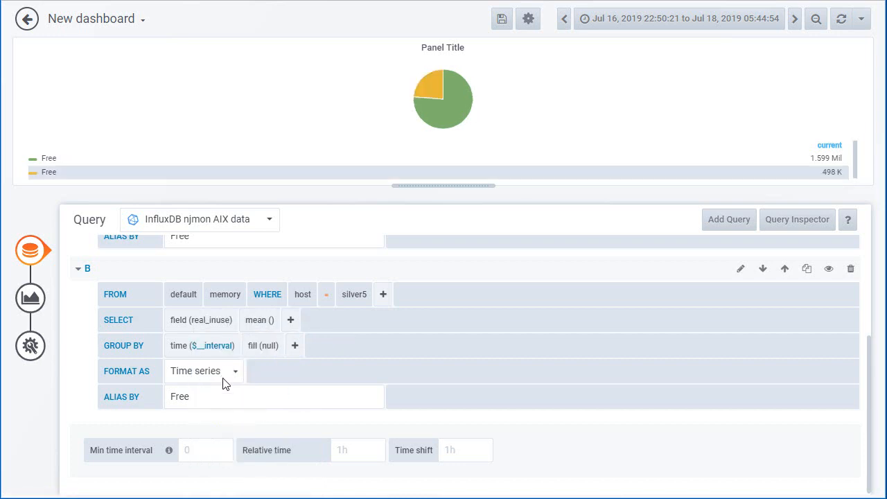
- Set query B's alias to InUse and return to the dashboard
double_click(188, 397)
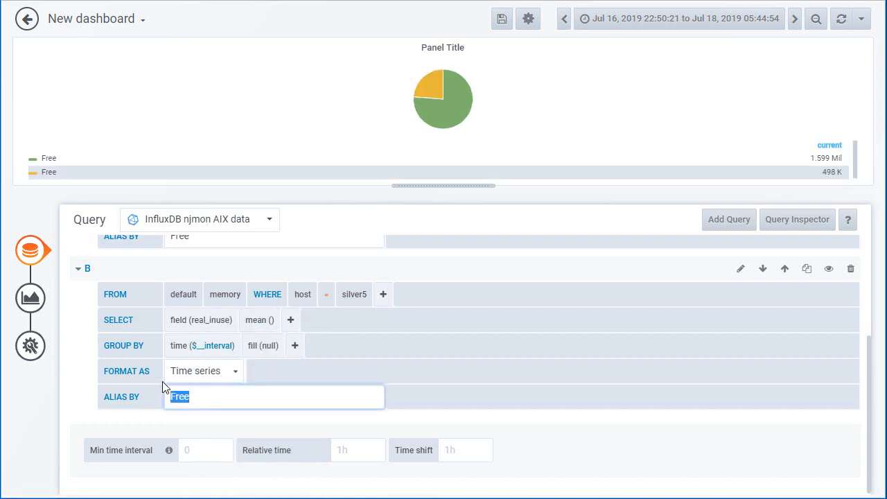
type("InUSe")
key("BackSpace")
key("BackSpace")
type("se")
left_click(27, 18)
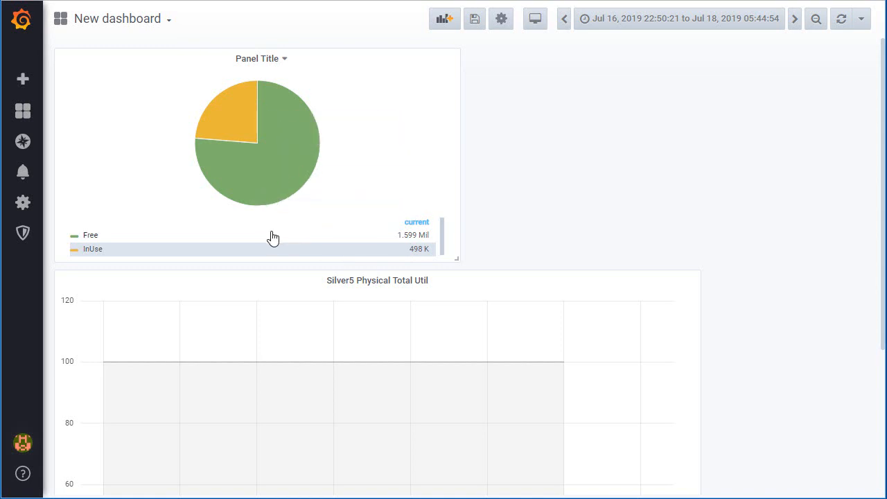
- Change the InUse series colour in the pie chart to the darkest red
mouse_move(255, 170)
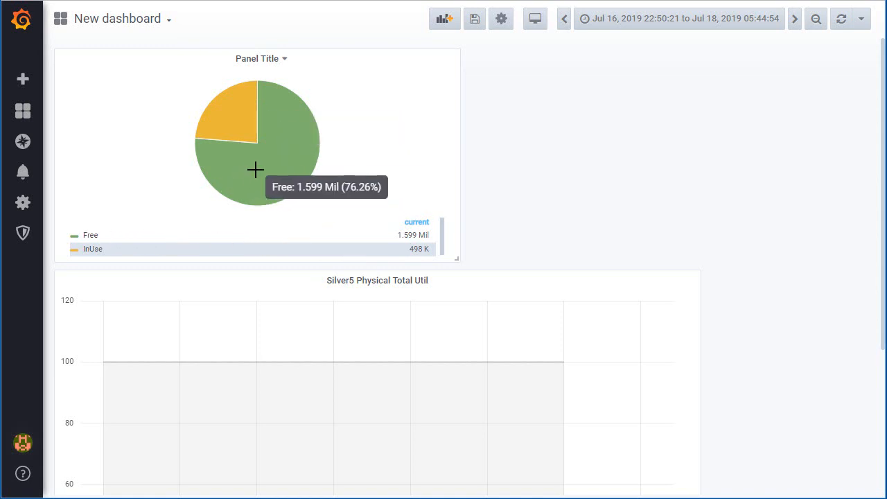
left_click(73, 250)
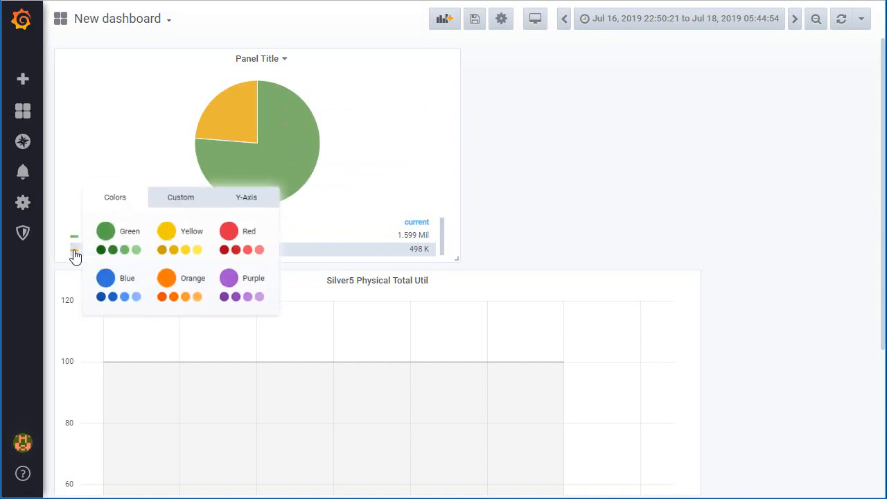
left_click(232, 249)
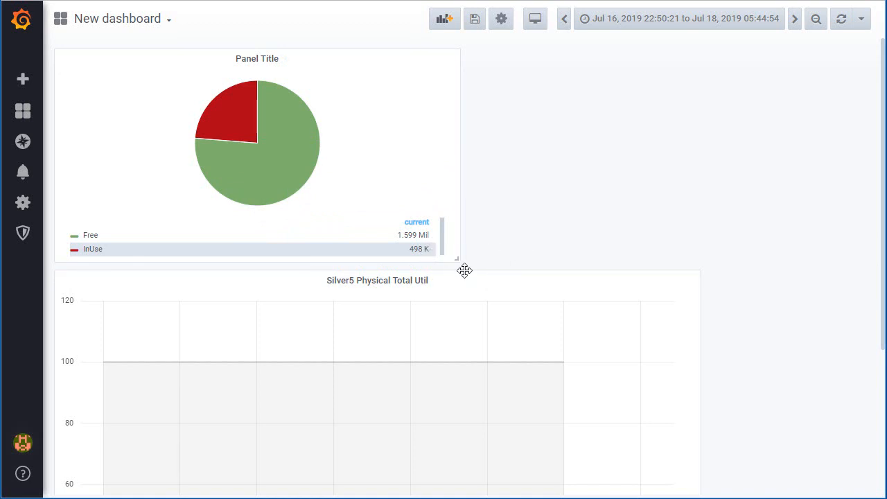
- Narrow the pie chart panel and shrink the Silver5 Physical Total Util graph so the two panels sit side by side, graph first
left_click_drag(457, 261, 255, 250)
left_click_drag(76, 57, 669, 72)
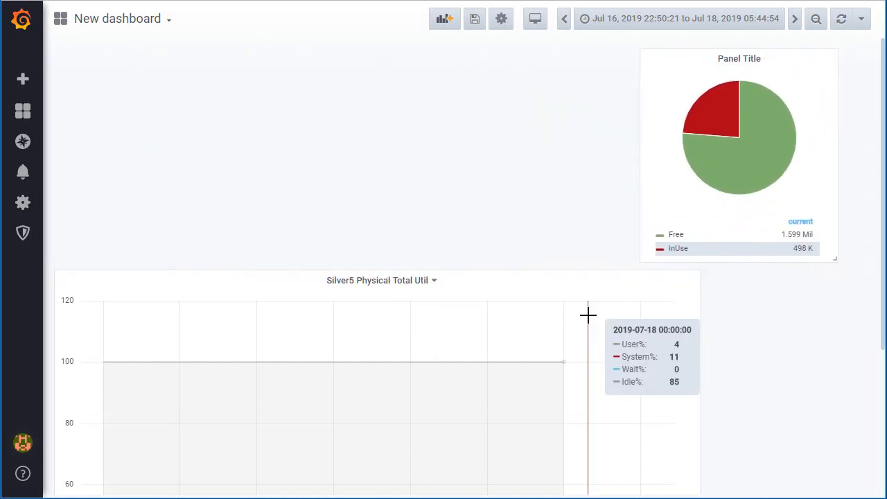
scroll(586, 313, "down", 3)
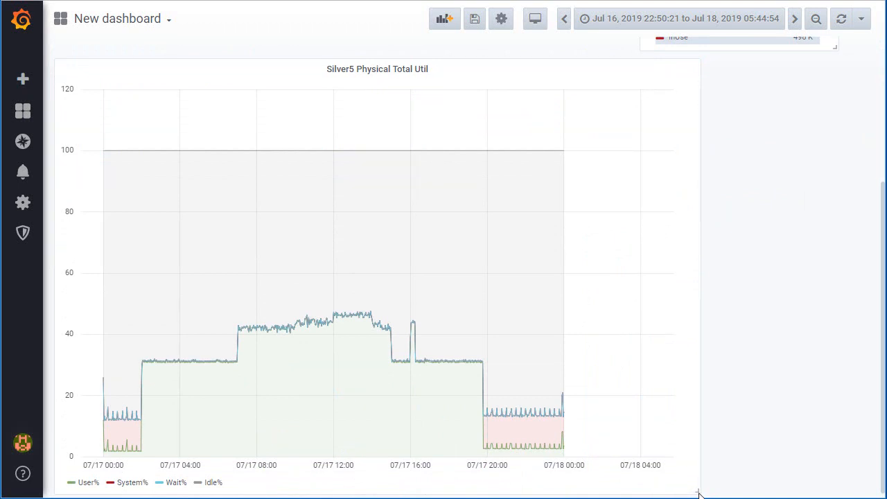
left_click_drag(696, 492, 621, 459)
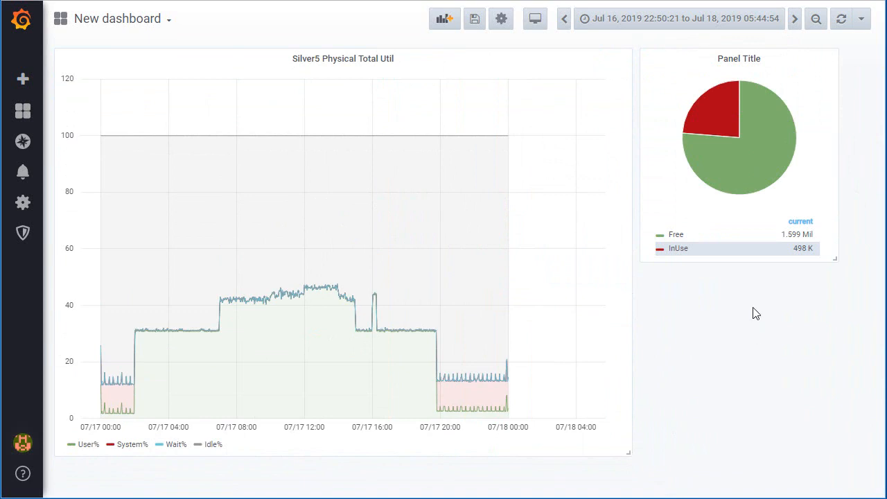
- Try to title the pie chart panel Memory Use in its general settings, and return to the dashboard
left_click(738, 59)
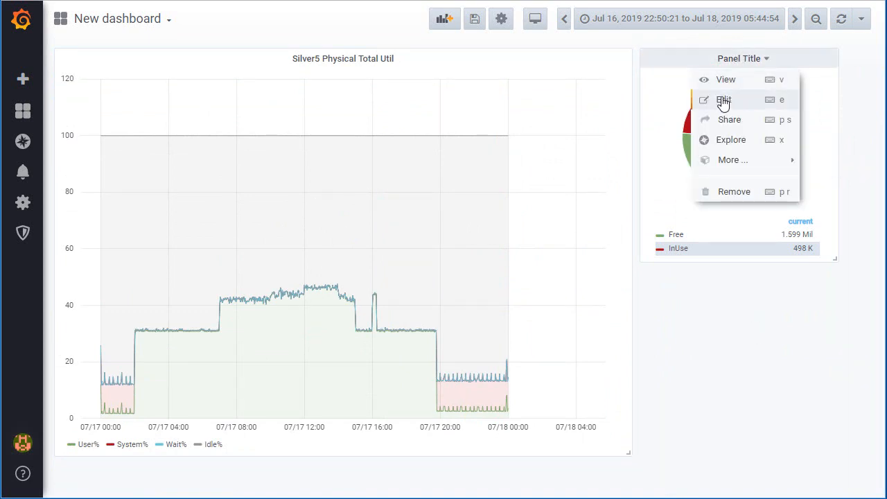
left_click(721, 100)
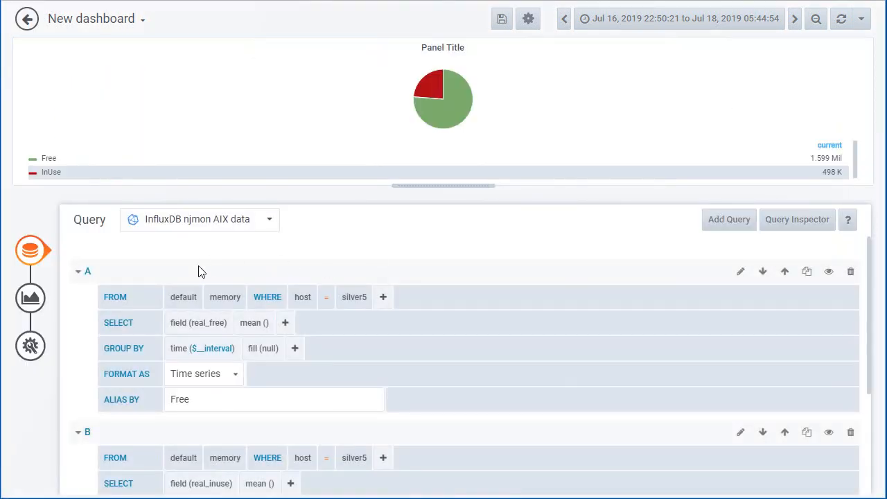
left_click(31, 344)
left_click_drag(214, 274, 127, 272)
type("Memory")
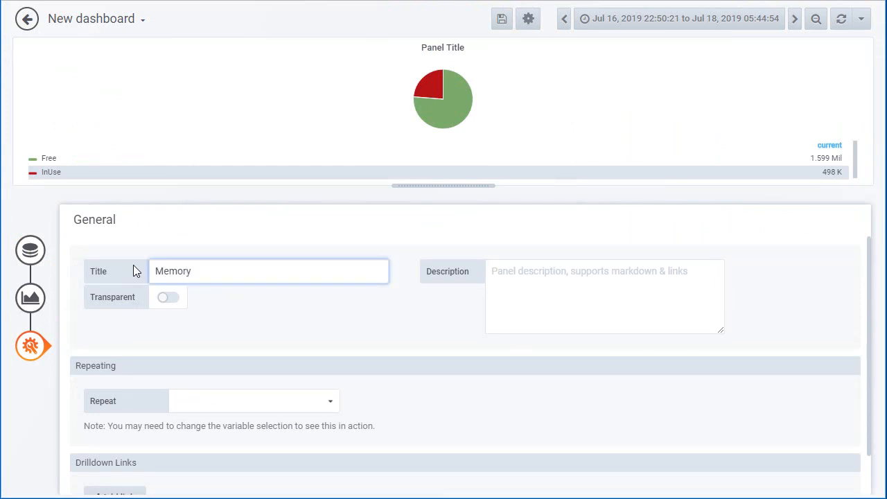
type(" Use")
key("Escape")
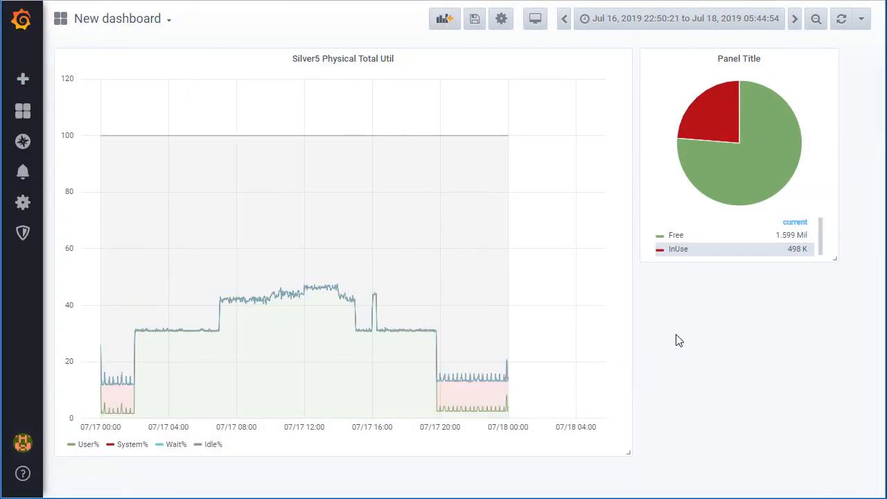
- Add a new panel to the dashboard with the Singlestat visualization
left_click(444, 20)
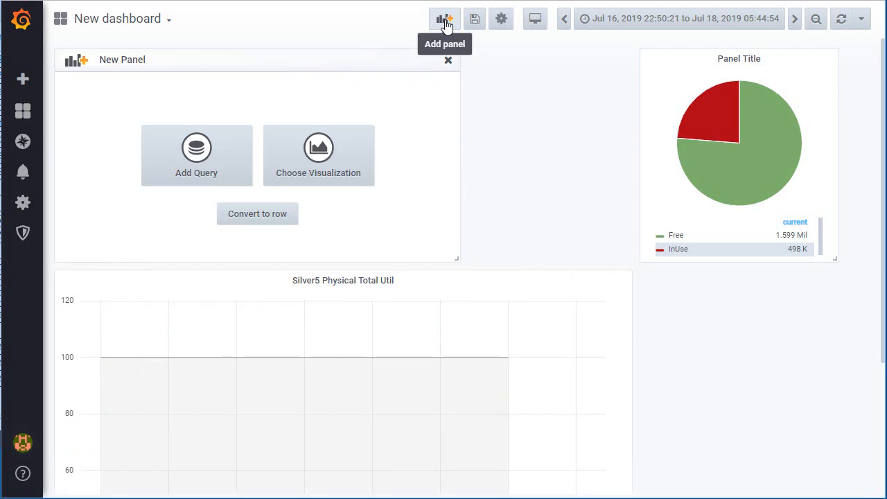
left_click(319, 156)
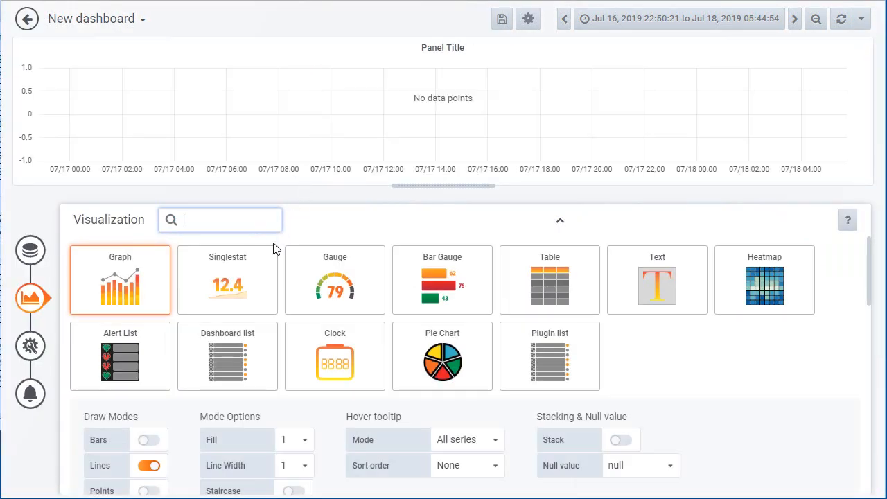
left_click(239, 286)
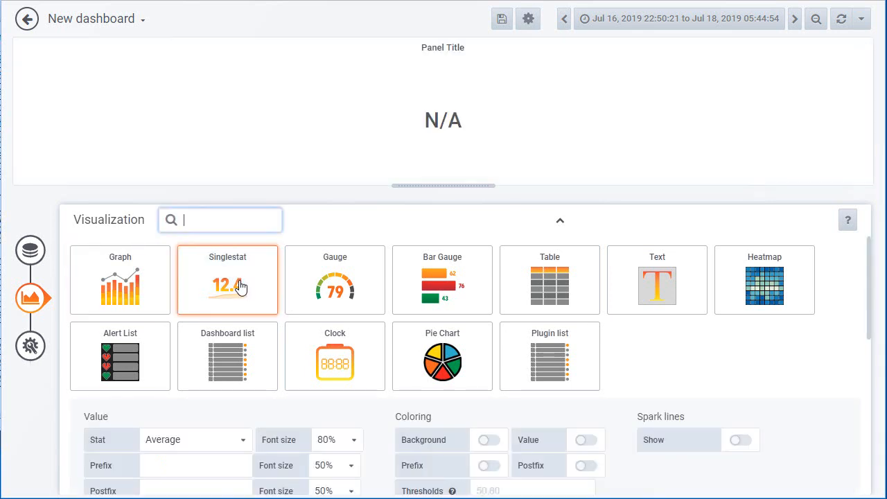
- Set the singlestat query's data source to InfluxDB njmon AIX data and filter it on host = silver5
left_click(27, 250)
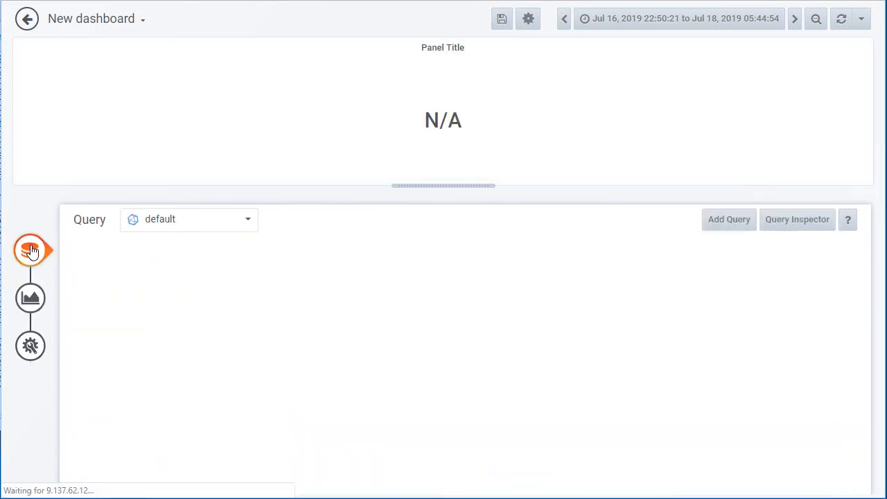
left_click(225, 220)
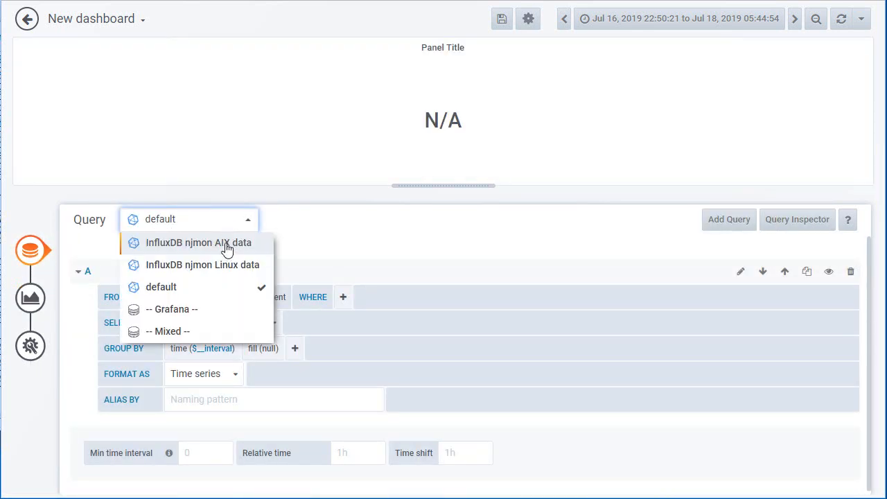
left_click(228, 244)
left_click(343, 298)
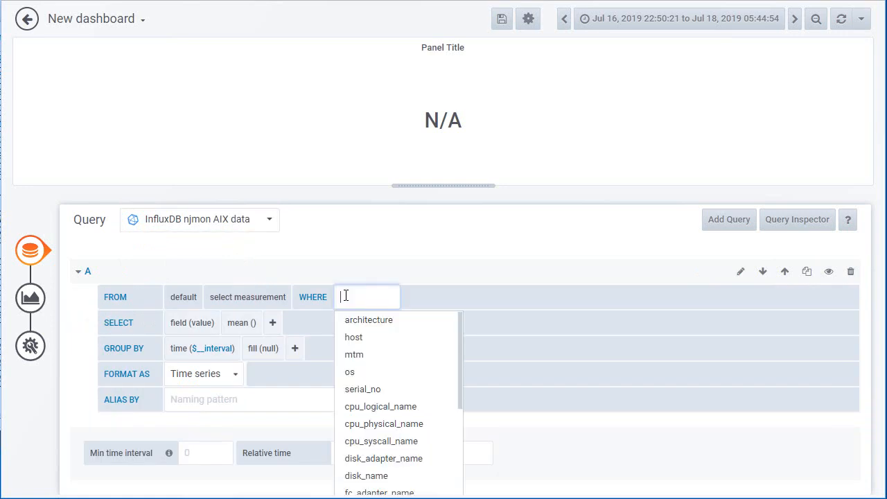
left_click(360, 340)
left_click(418, 296)
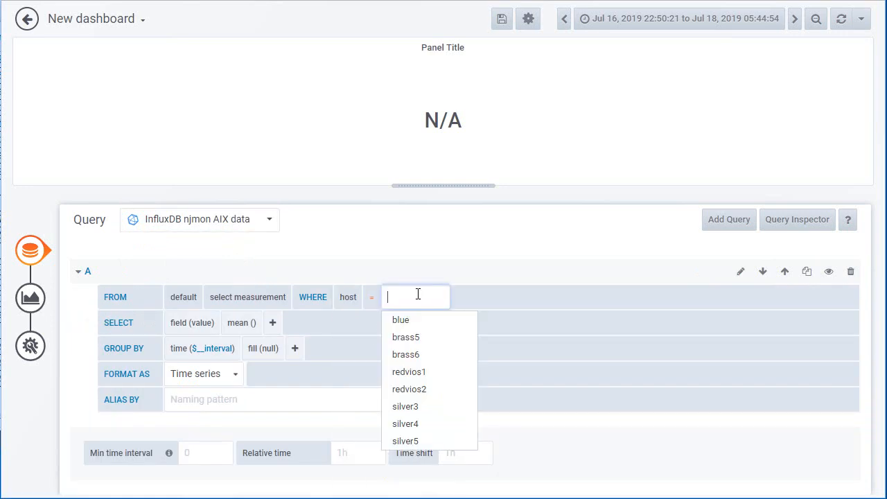
left_click(416, 441)
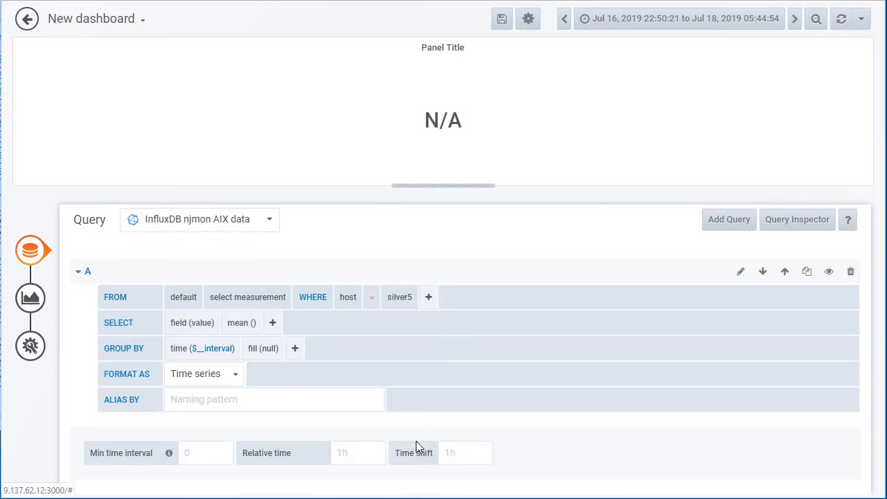
- Query the current_mhz field of the cpu_util measurement and give it the alias MHz
left_click(236, 299)
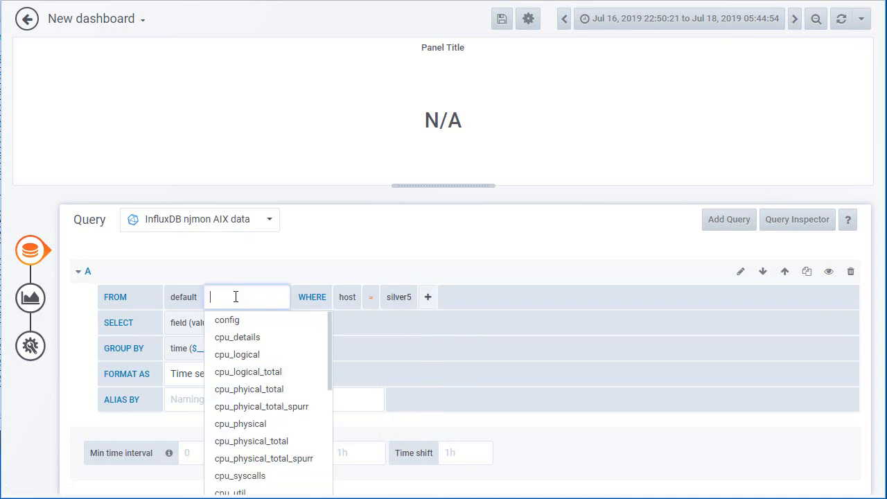
scroll(254, 407, "down", 3)
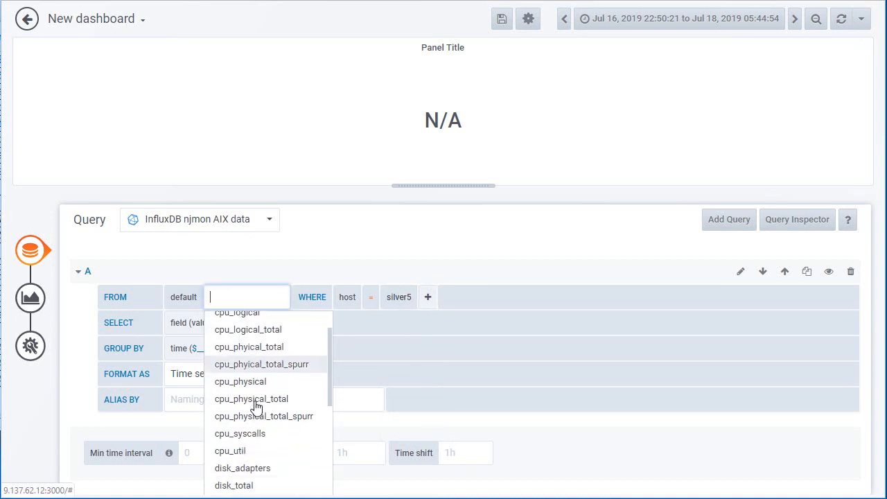
left_click(242, 426)
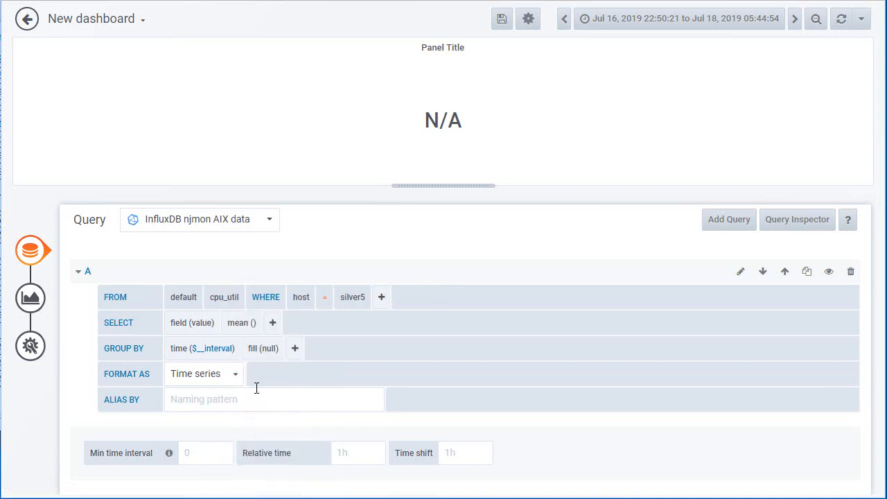
left_click(199, 331)
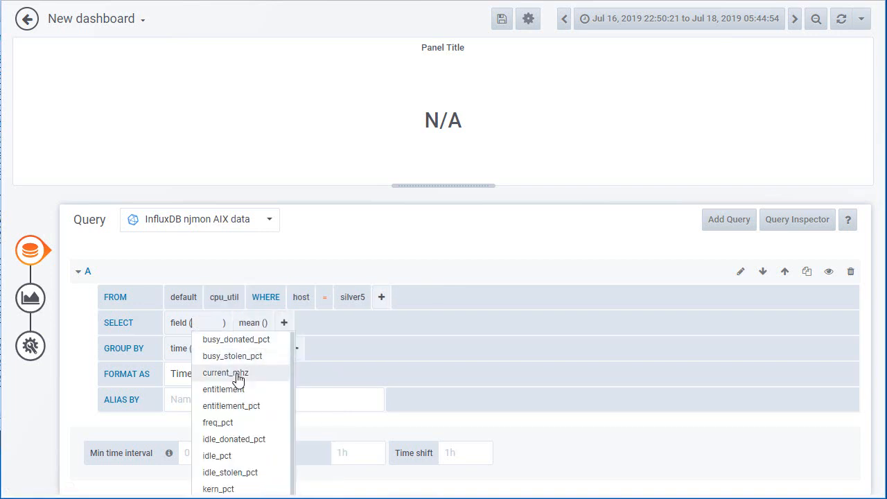
left_click(236, 372)
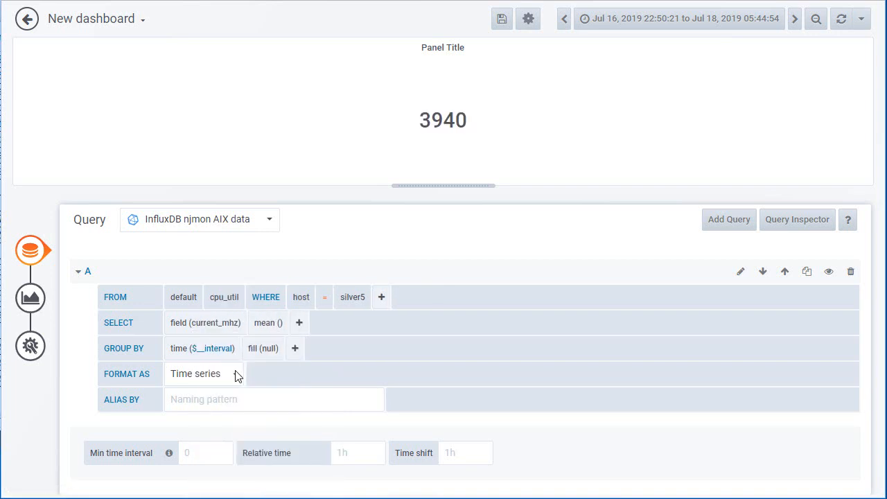
left_click(196, 400)
type("MHz")
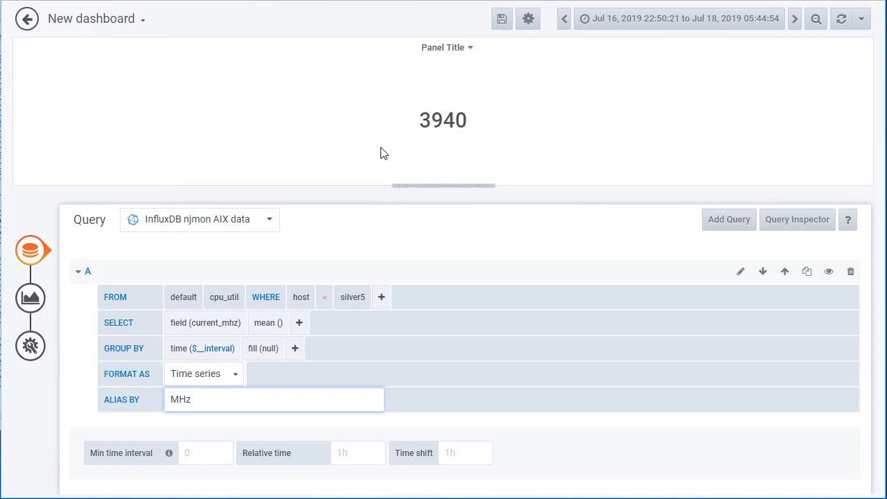
- Replace the mean aggregation on current_mhz with the last selector and return to the dashboard
left_click(265, 324)
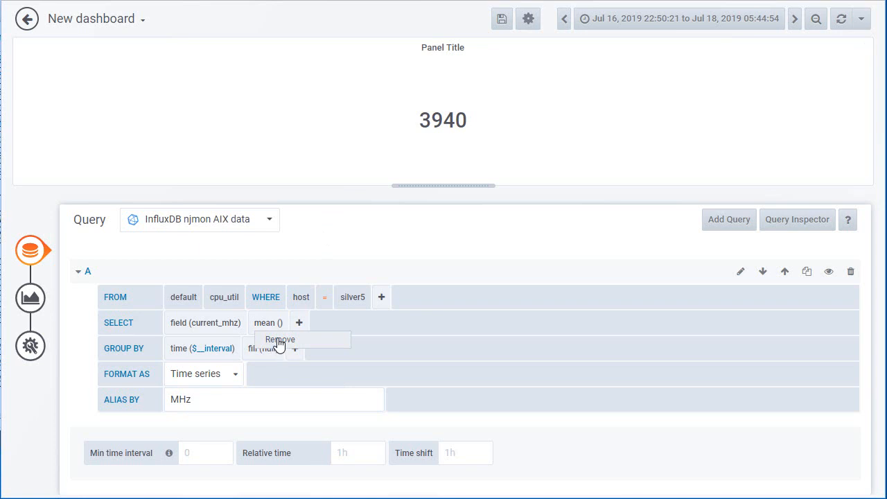
left_click(278, 340)
left_click(258, 322)
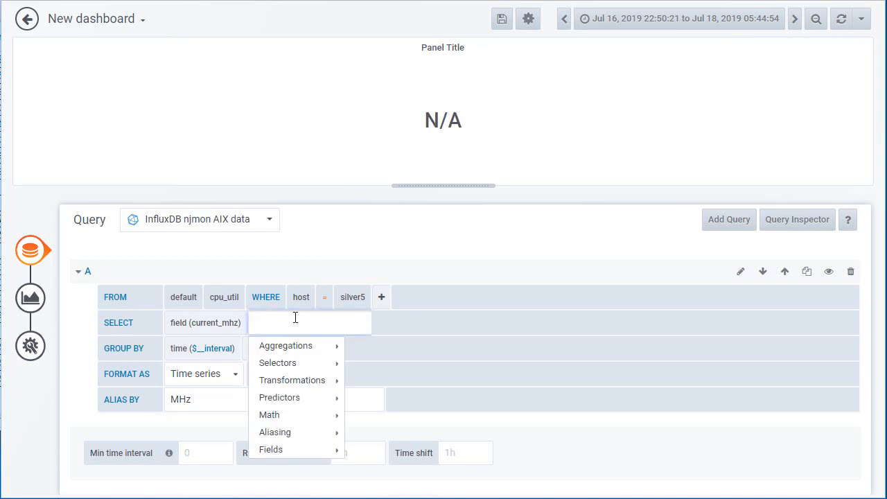
mouse_move(298, 346)
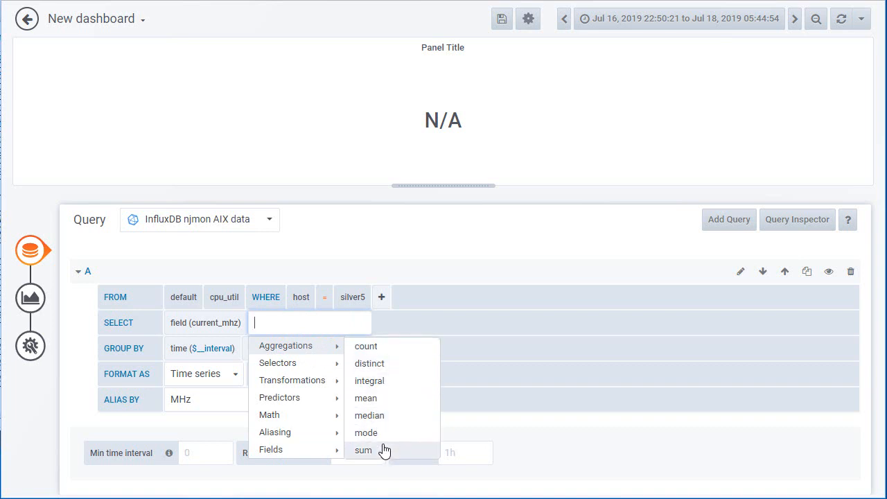
mouse_move(321, 365)
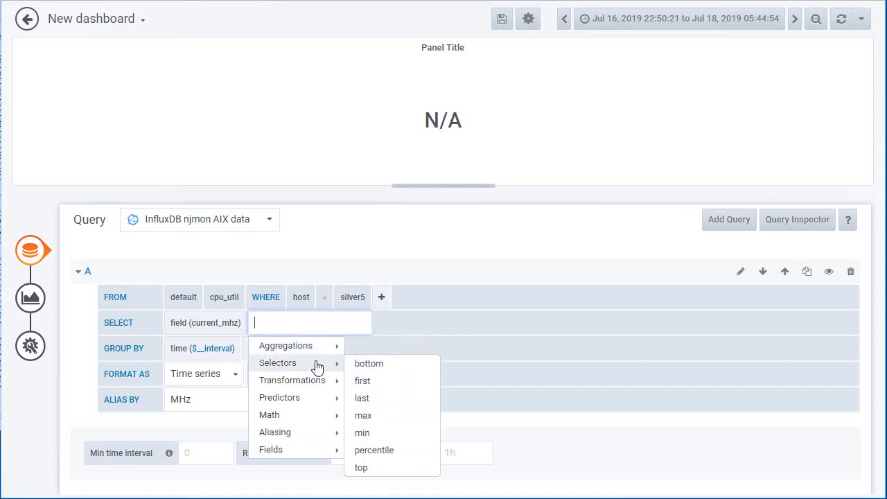
left_click(368, 398)
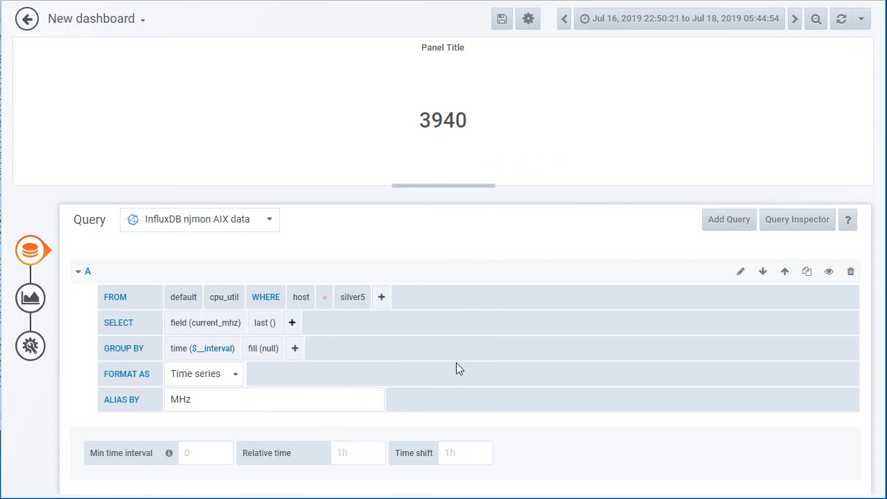
left_click(27, 20)
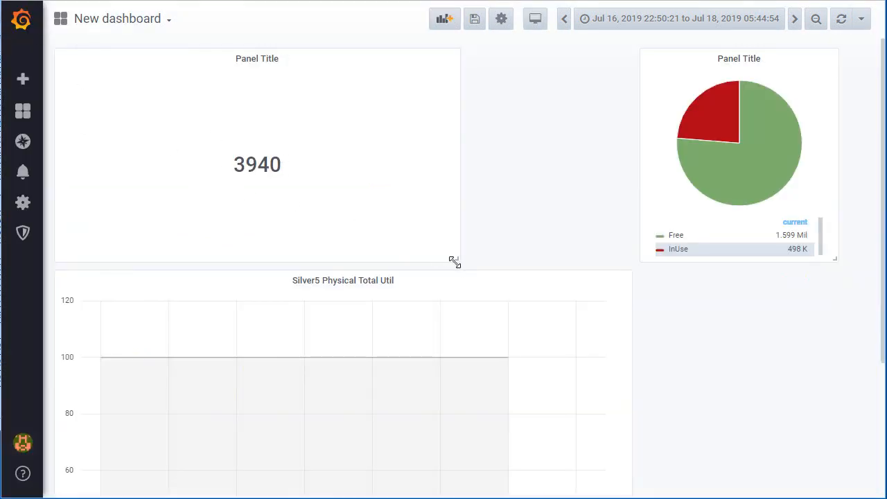
- Shrink the singlestat panel to a small tile and set its title to MHz
left_click_drag(457, 260, 169, 122)
left_click(118, 60)
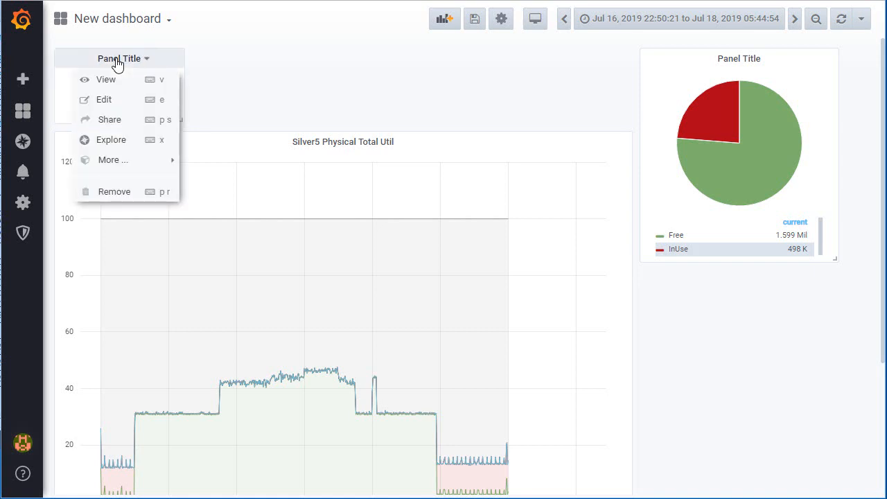
left_click(106, 101)
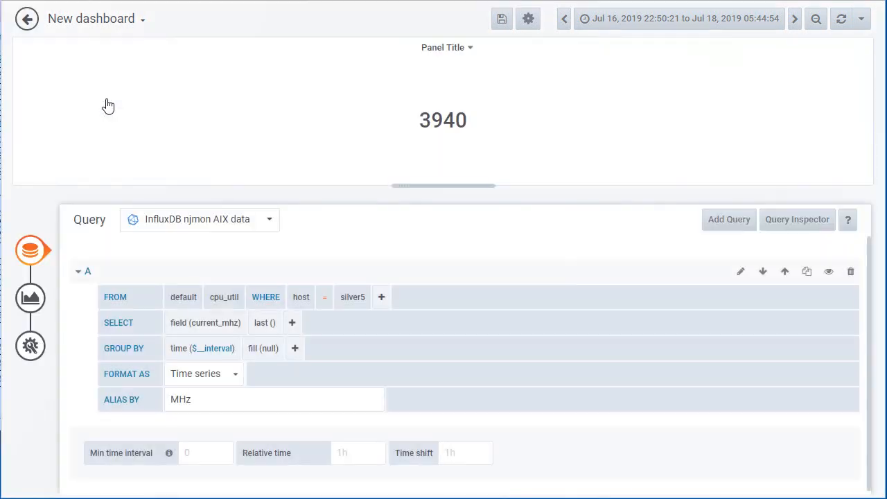
left_click(32, 347)
left_click_drag(210, 271, 137, 271)
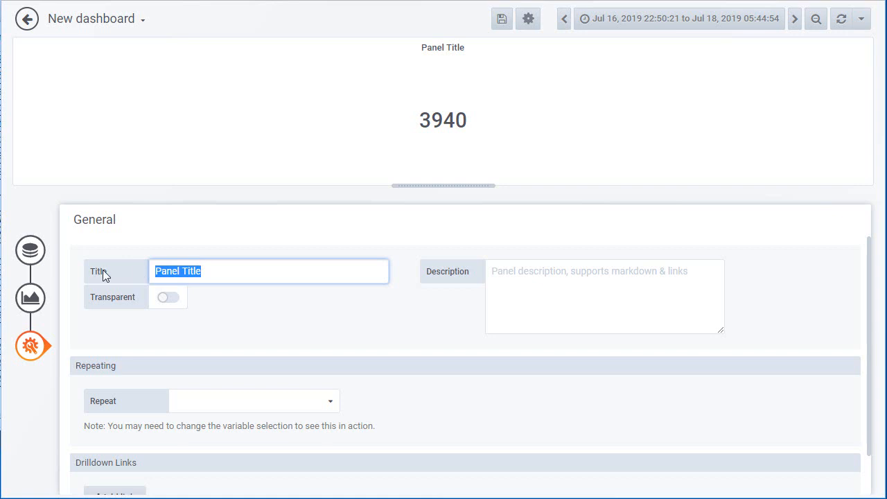
type("MHz")
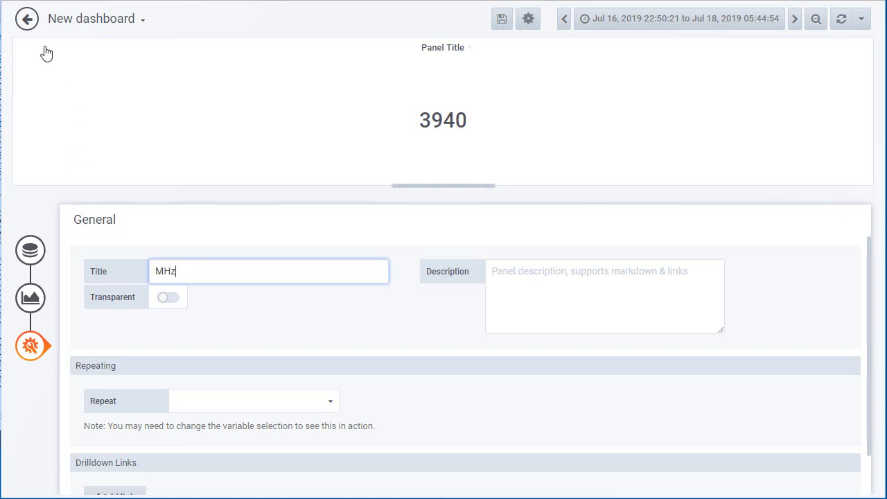
- Return to the dashboard, move the MHz panel directly below the pie chart and make it narrower
left_click(27, 19)
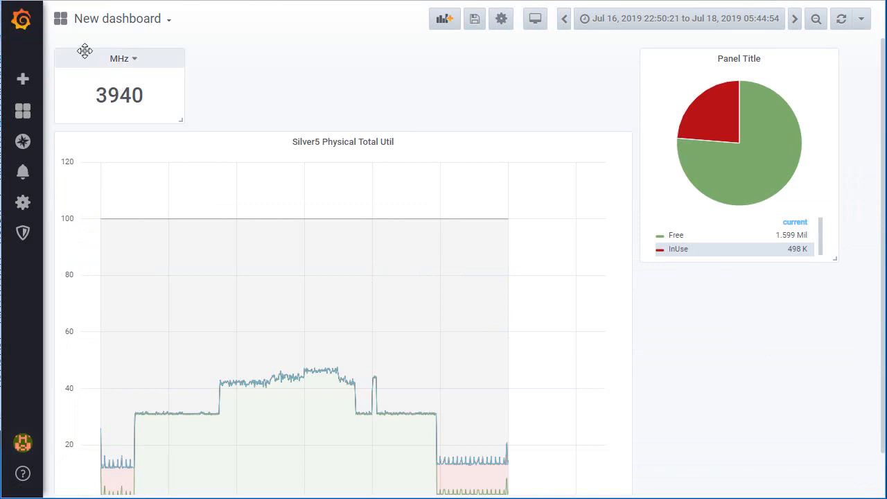
left_click_drag(79, 51, 680, 290)
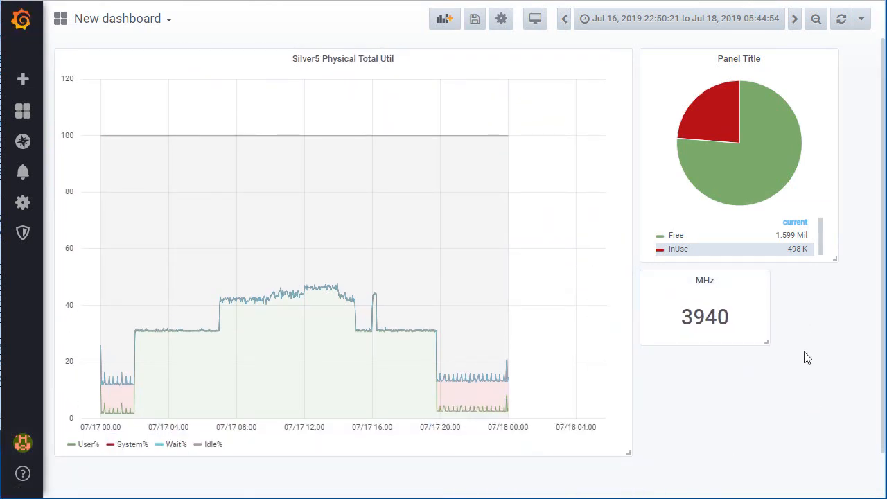
left_click_drag(768, 341, 733, 342)
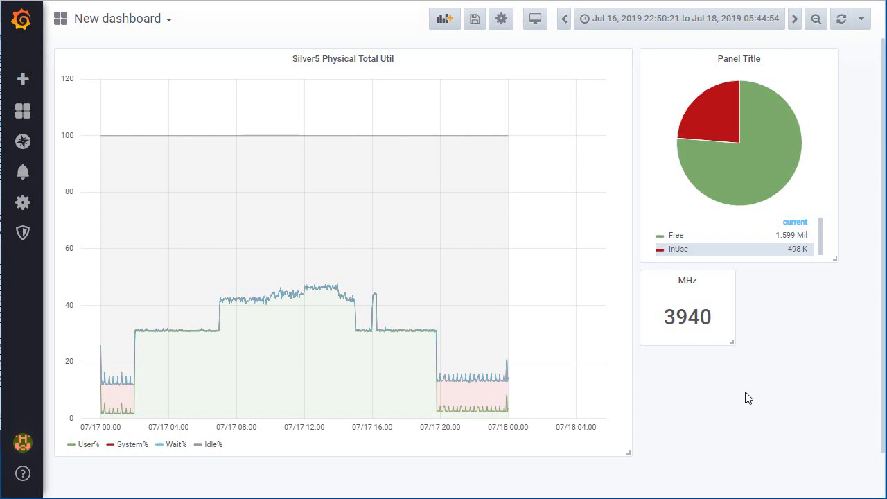
- Add a new panel to the dashboard and choose the Text visualization for it
left_click(441, 24)
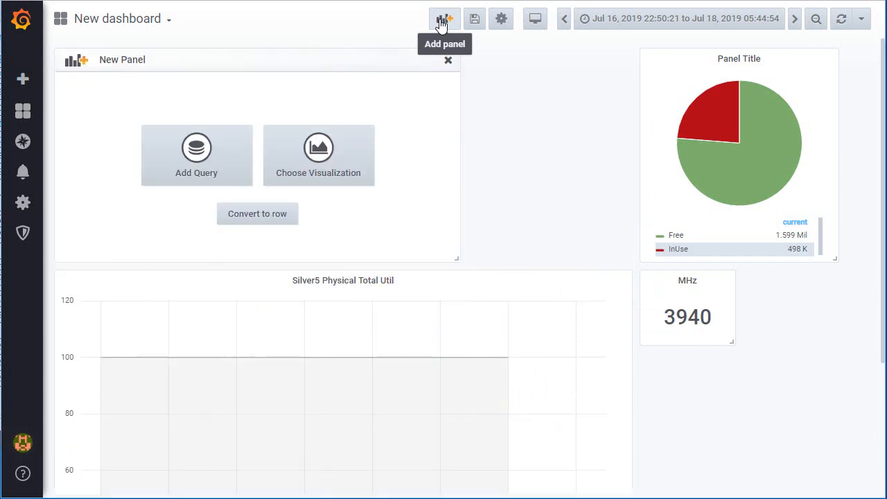
left_click(312, 159)
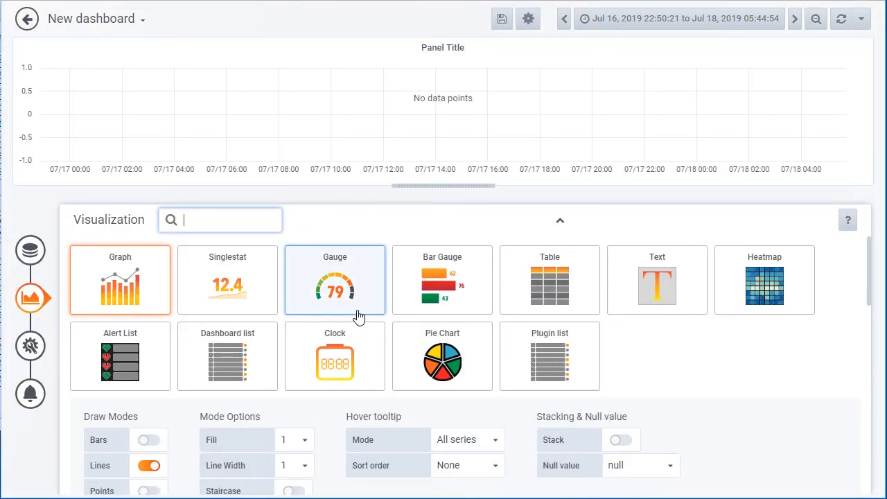
left_click(663, 289)
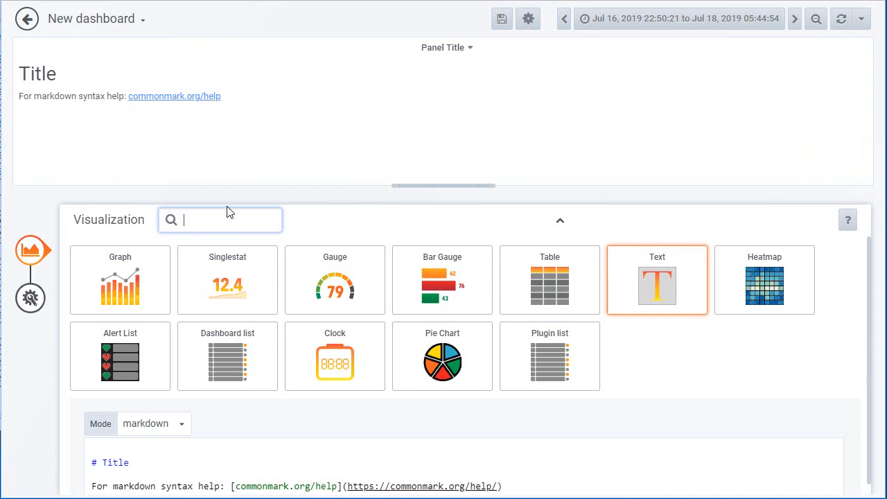
- Replace the default markdown heading in the text panel with "# My Notes:"
scroll(443, 439, "down", 2)
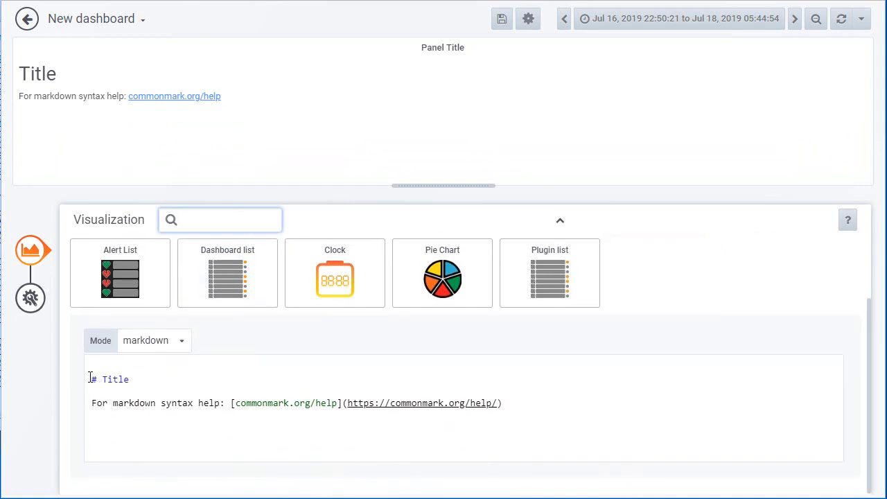
left_click_drag(103, 377, 162, 373)
type("My Notes")
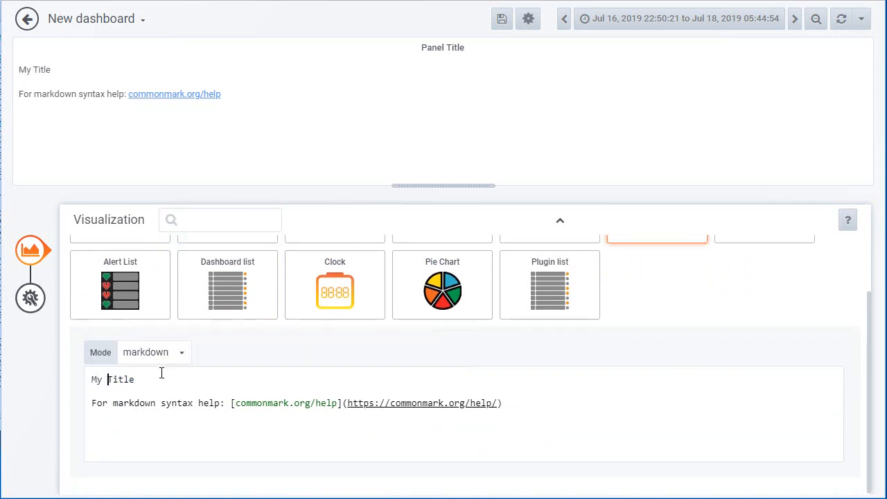
type(":")
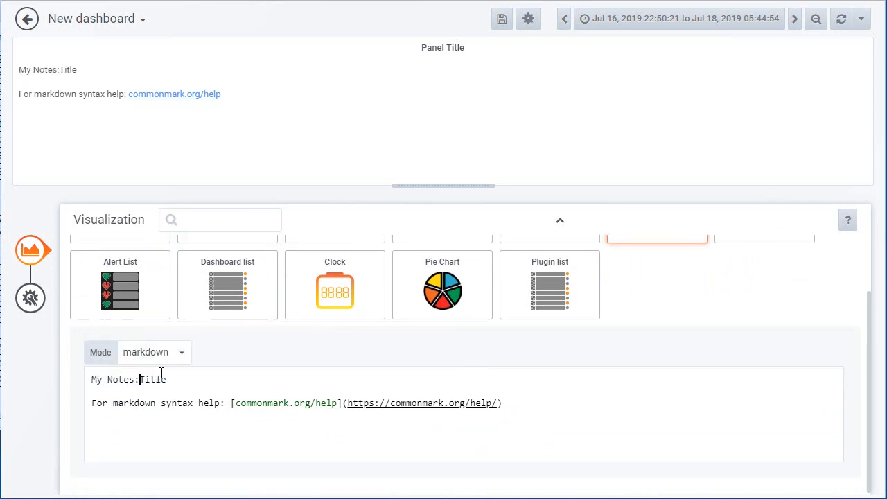
key("Delete")
key("Delete")
key("Delete")
key("Home")
type("# ")
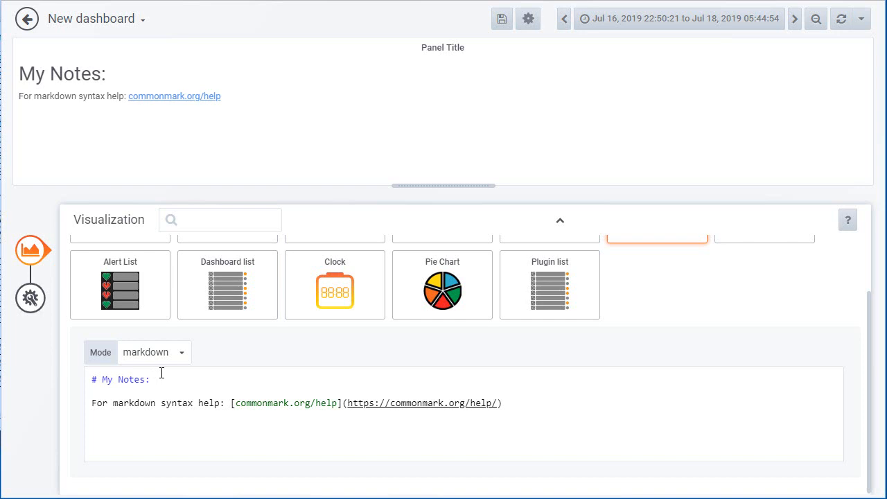
type("* One")
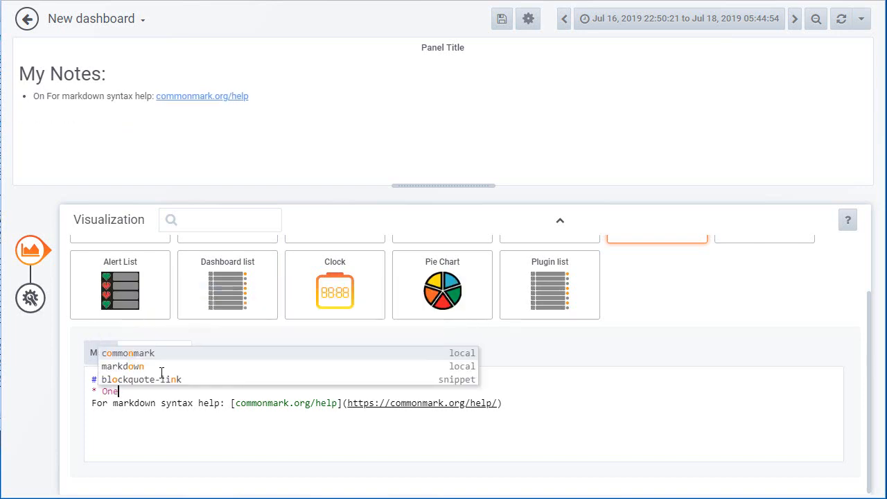
- Add the markdown bullets One, Two and Three under the My Notes heading and return to the dashboard
key("Return")
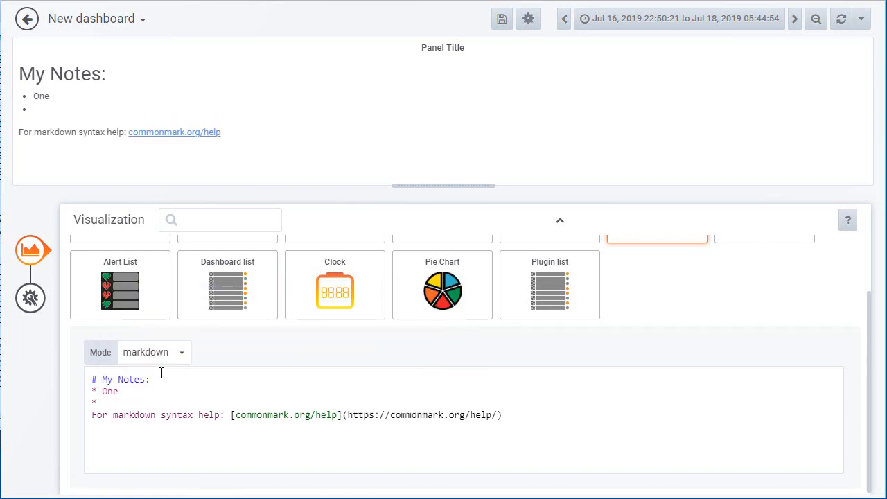
type("Two")
key("Return")
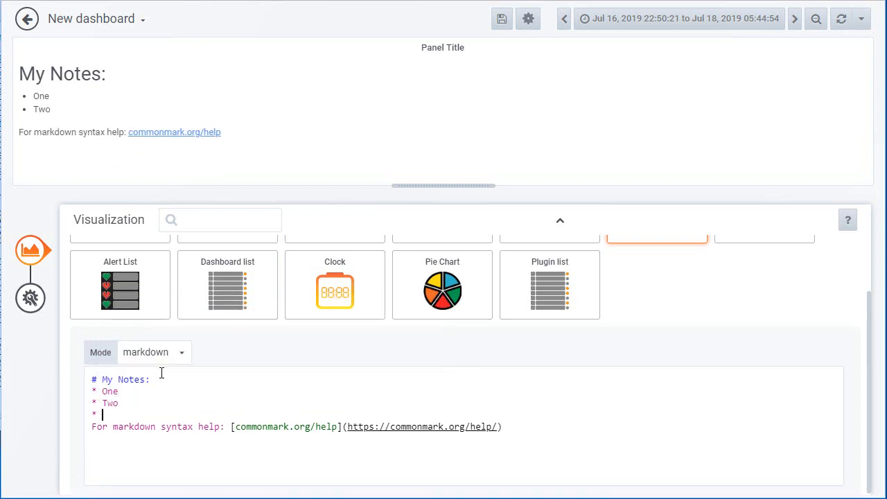
type("Three")
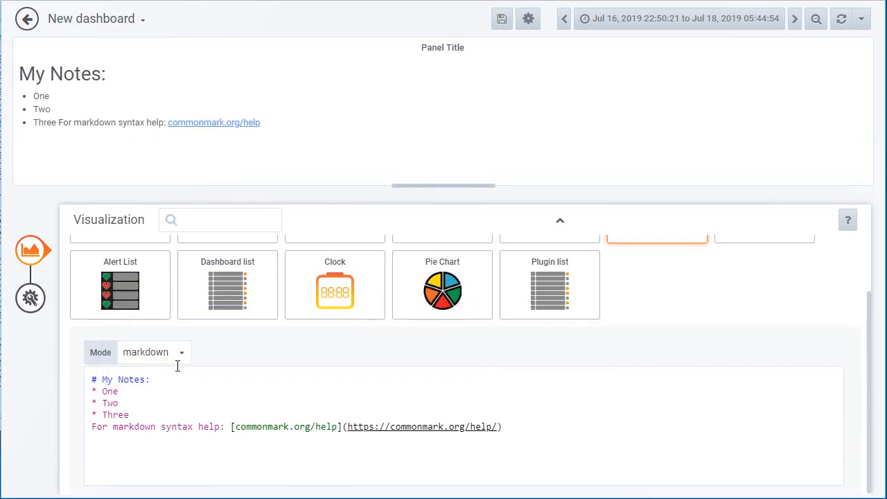
key("Return")
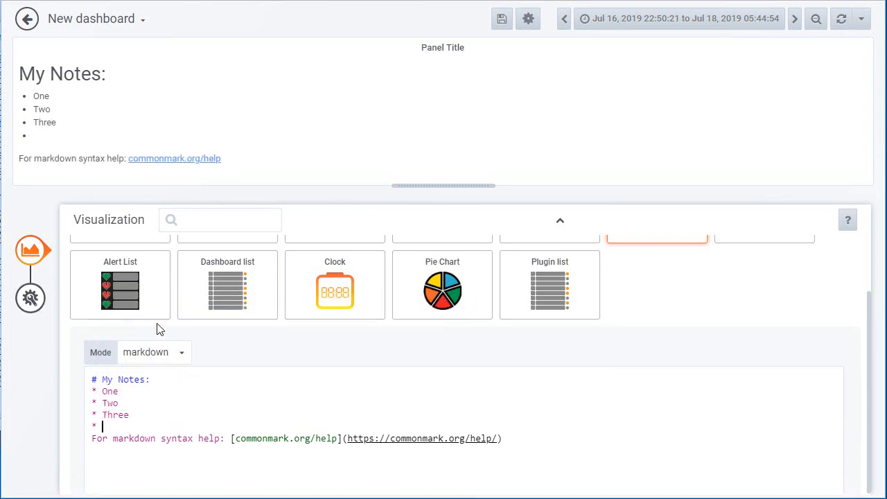
key("BackSpace")
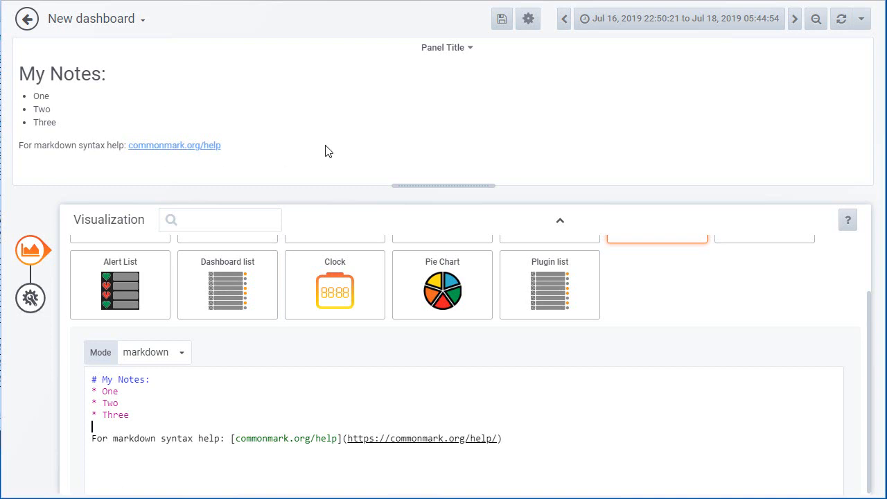
left_click(28, 22)
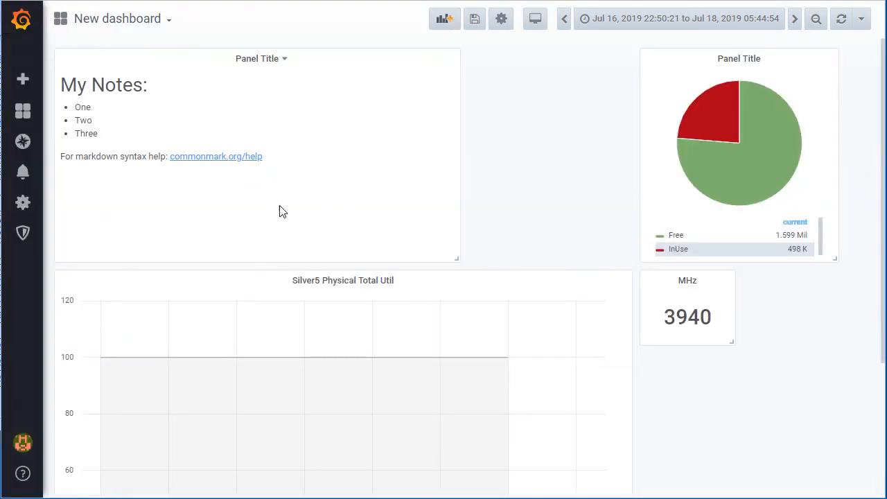
- Widen and shorten the notes panel to the CPU graph's width, place it below the graph, and reduce the graph's height to align with the MHz panel
left_click_drag(456, 258, 636, 174)
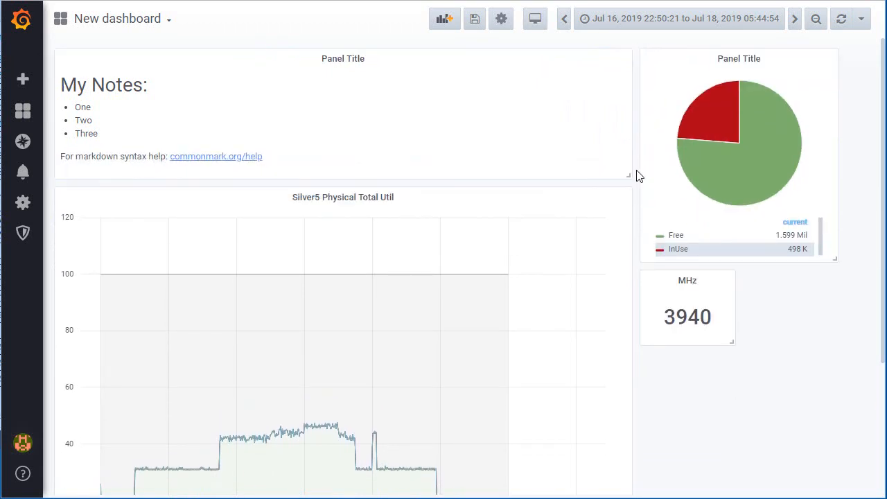
left_click_drag(432, 264, 433, 354)
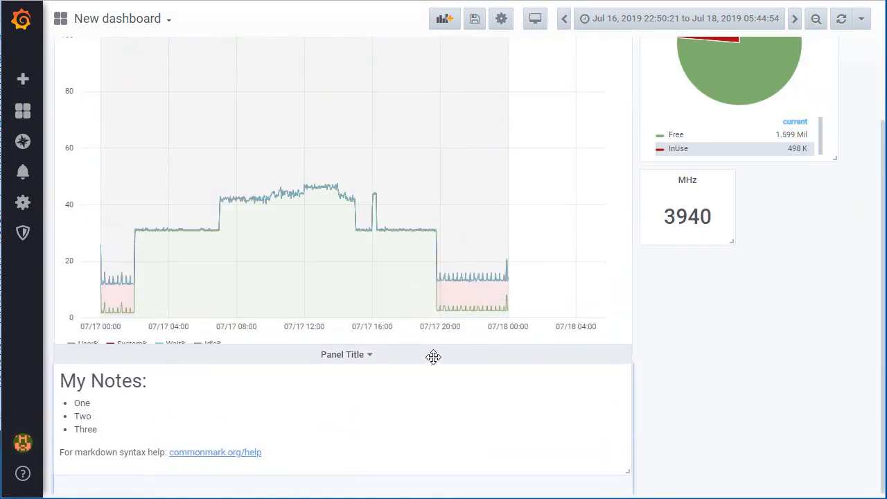
scroll(676, 326, "up", 3)
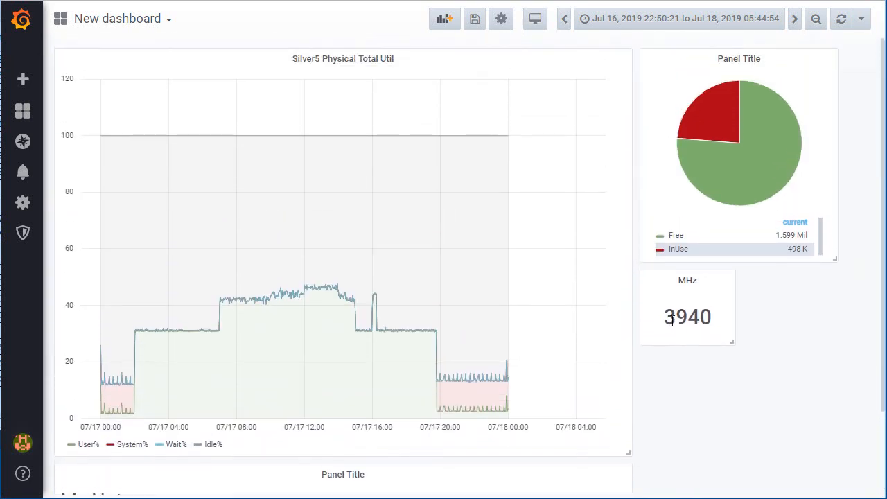
left_click_drag(628, 451, 626, 344)
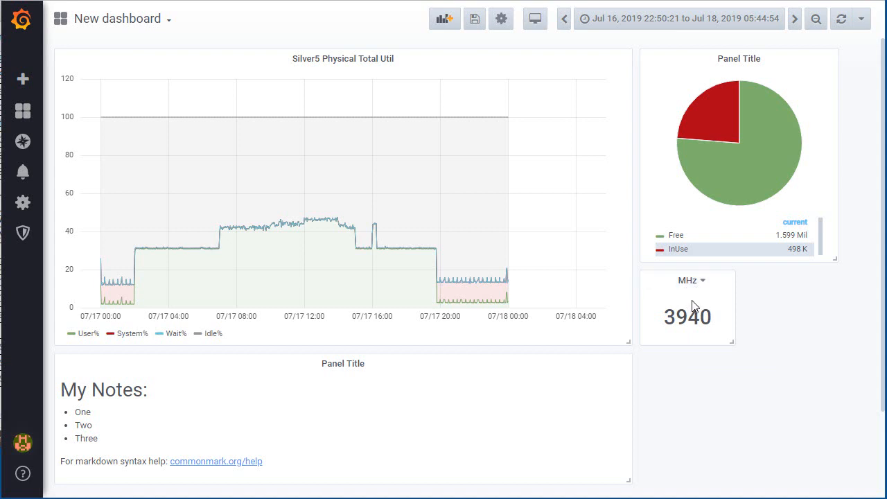
- Make the MHz panel transparent in its general settings and return to the dashboard
key("e")
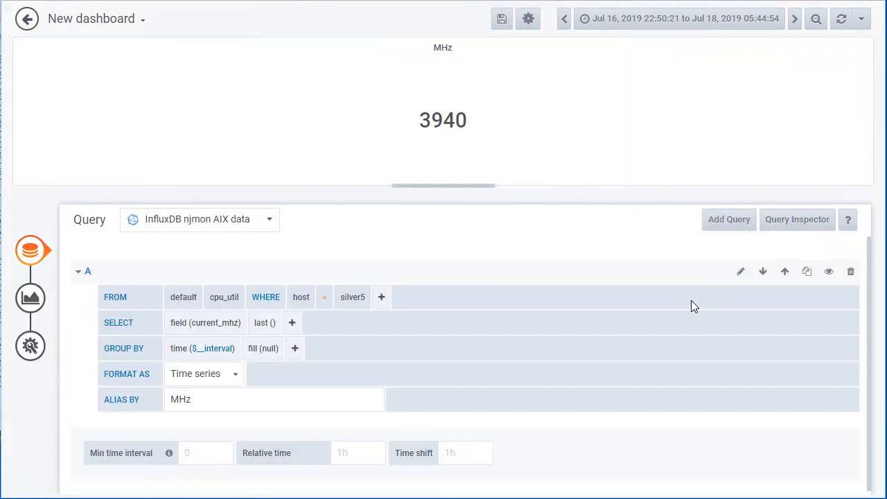
left_click(30, 346)
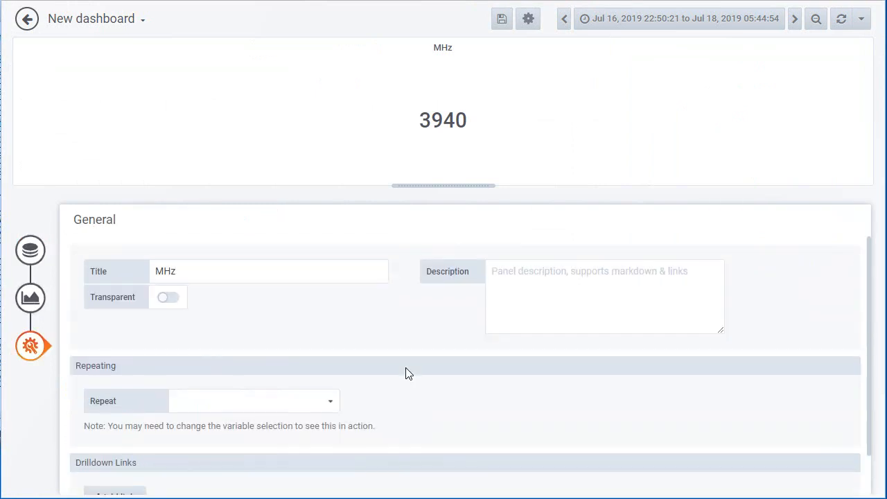
left_click(167, 297)
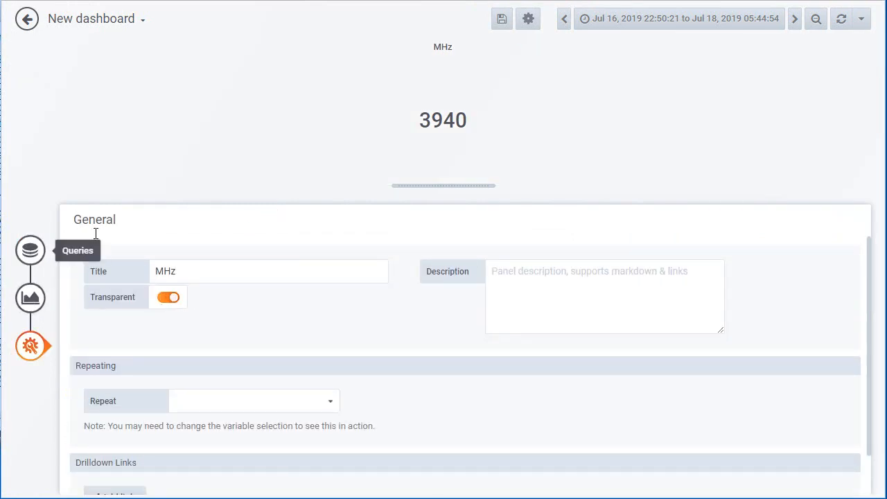
left_click(25, 18)
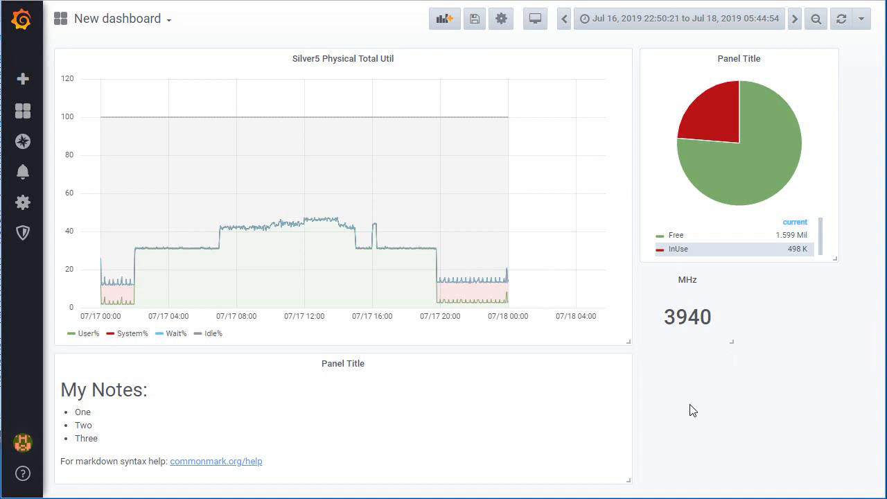
- Leave for the user preferences and save the unsaved dashboard as New dashboard Copy in the General folder
mouse_move(19, 444)
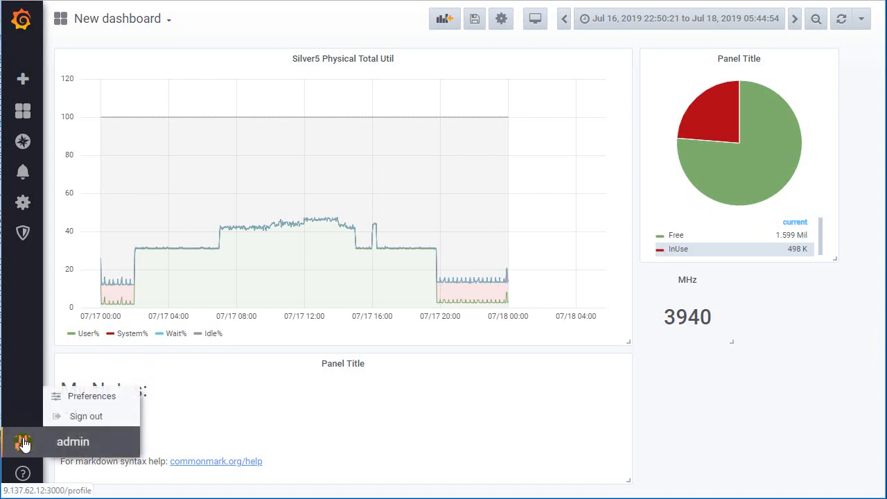
left_click(100, 402)
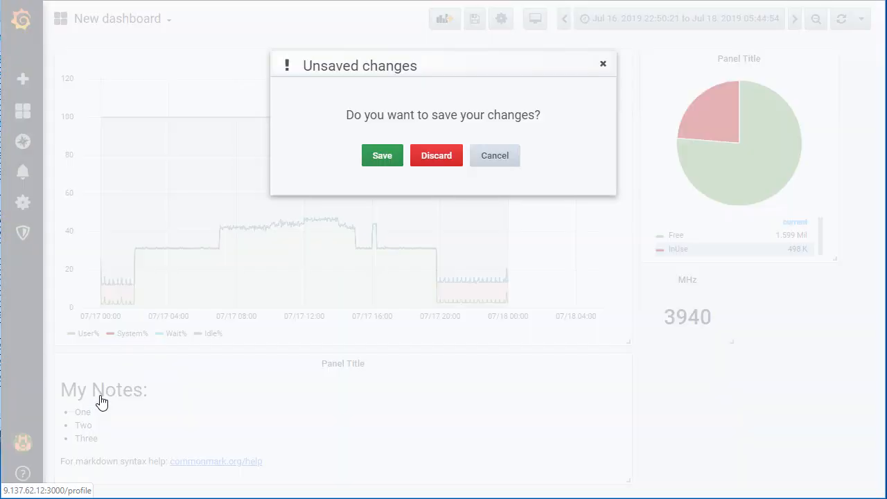
left_click(382, 155)
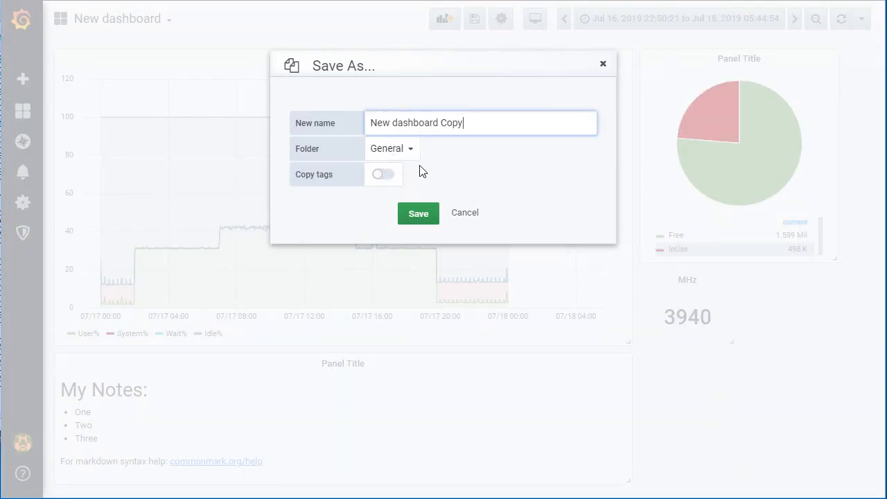
left_click(424, 219)
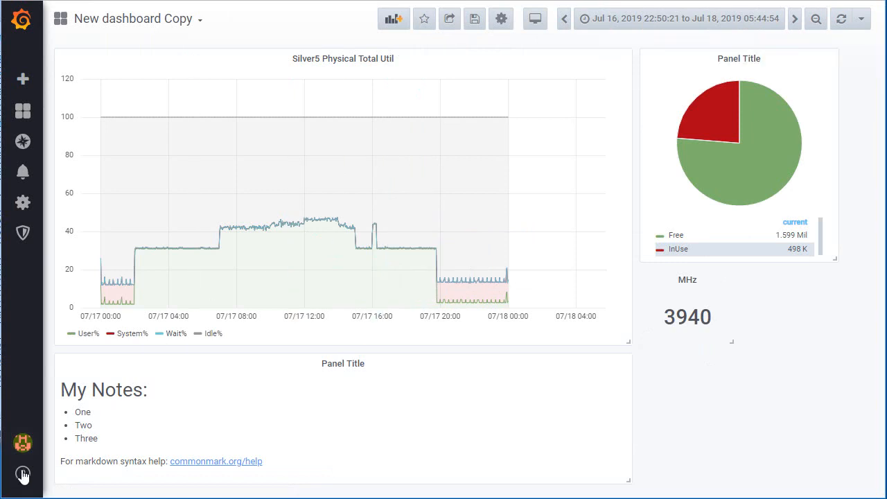
- Set the UI theme to Dark in the saved user preferences and reopen New dashboard Copy from the home dashboard
left_click(23, 441)
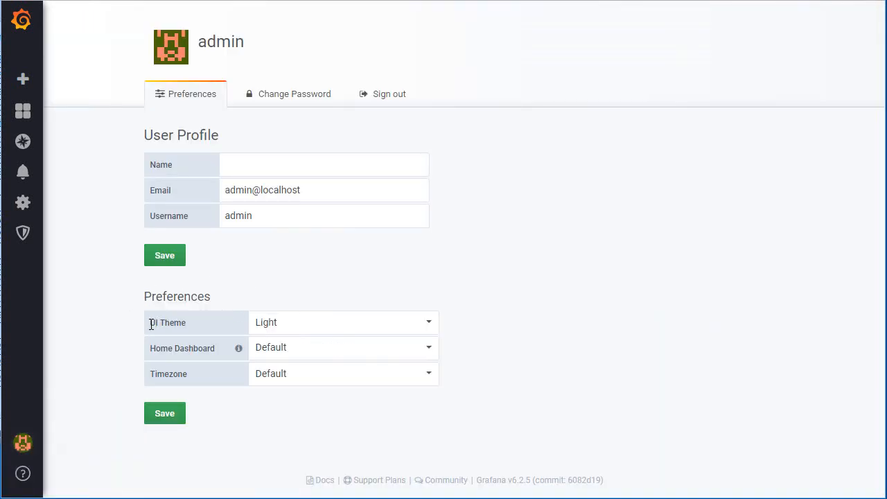
left_click(430, 325)
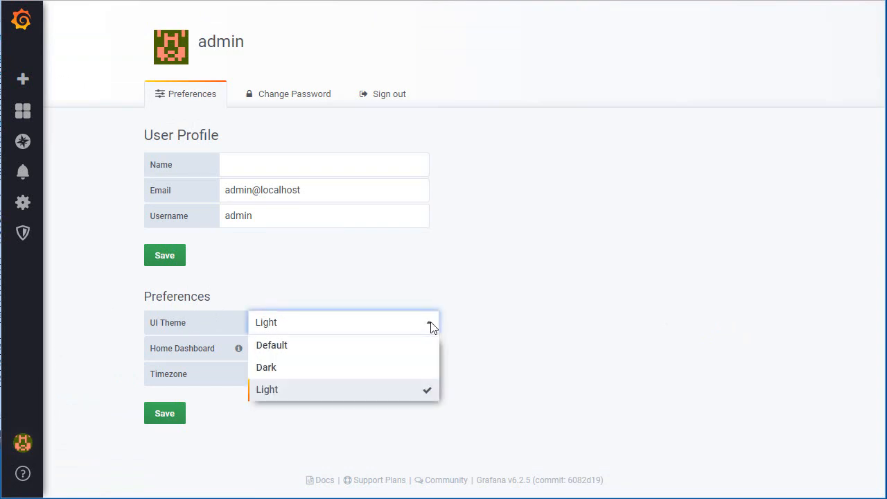
left_click(274, 375)
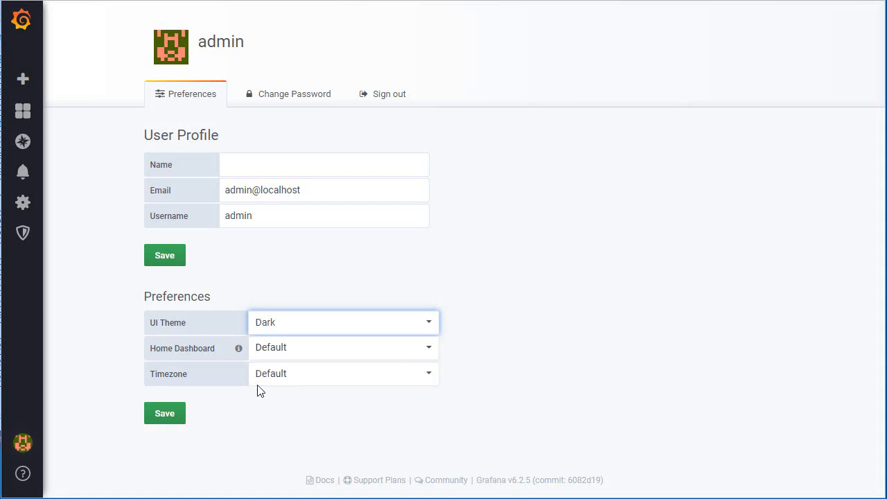
left_click(163, 416)
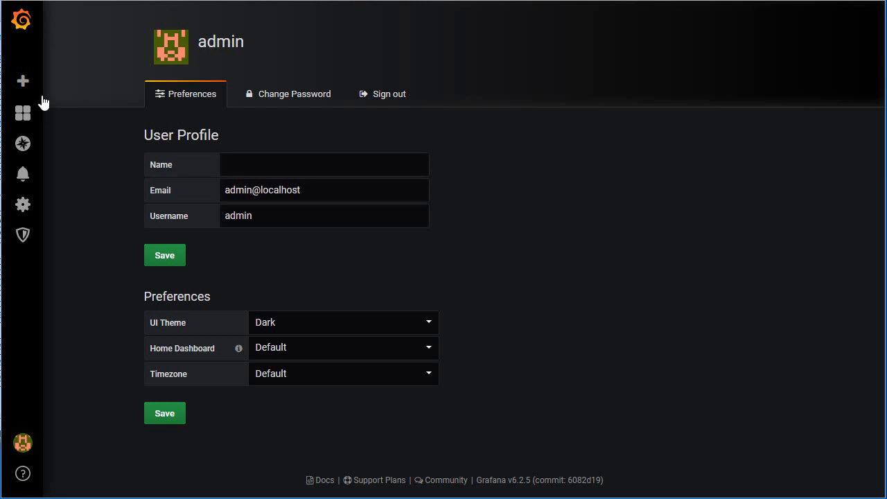
left_click(22, 113)
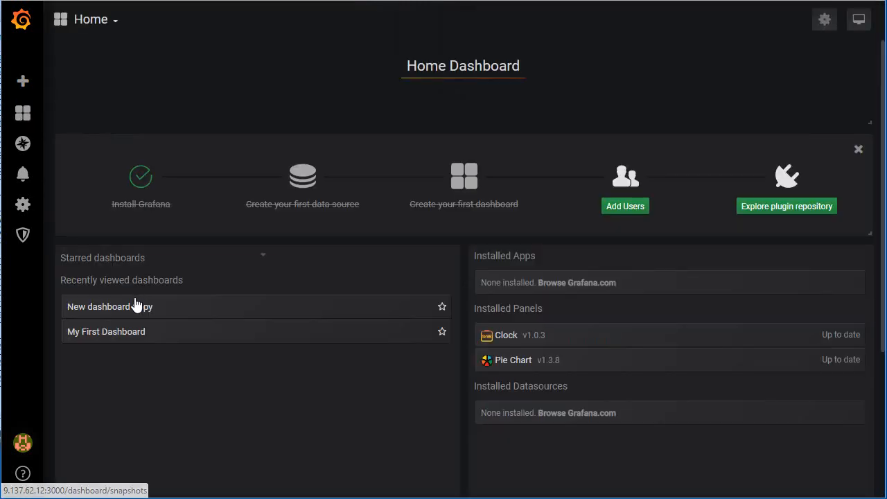
left_click(135, 306)
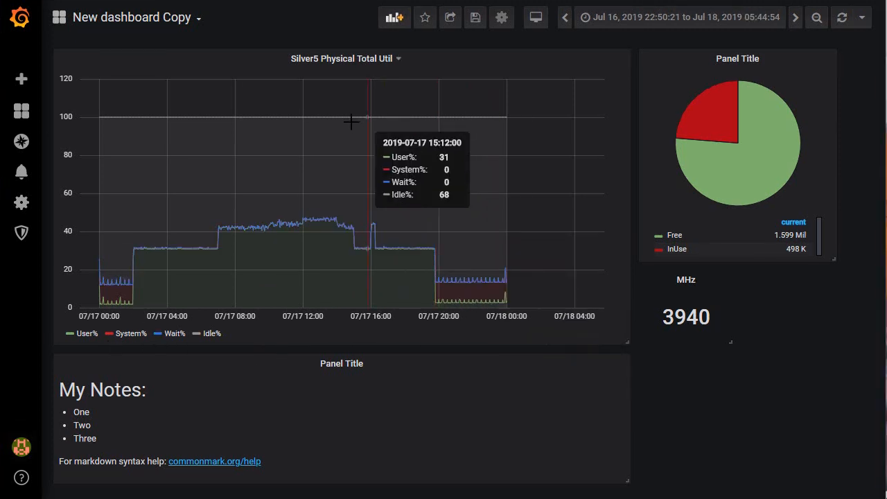
- Examine the actions available for the Silver5 Physical Total Util panel, including the additional ones such as Panel JSON and Export CSV
left_click(340, 60)
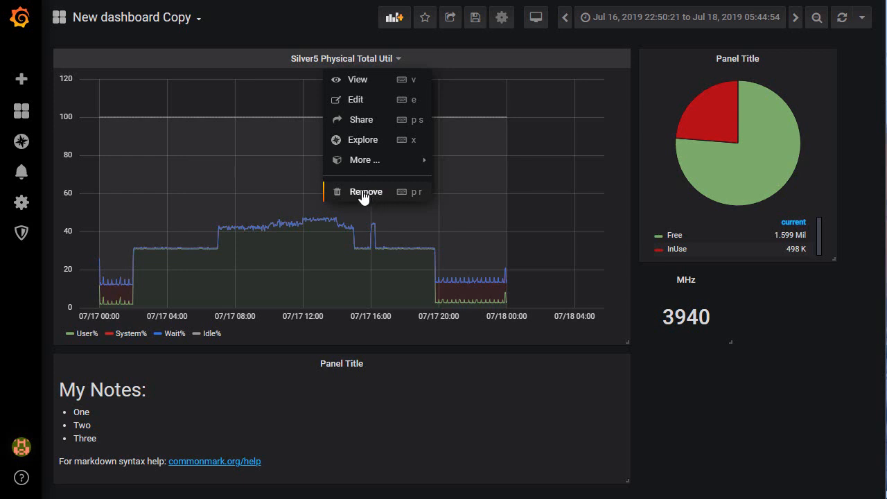
mouse_move(358, 163)
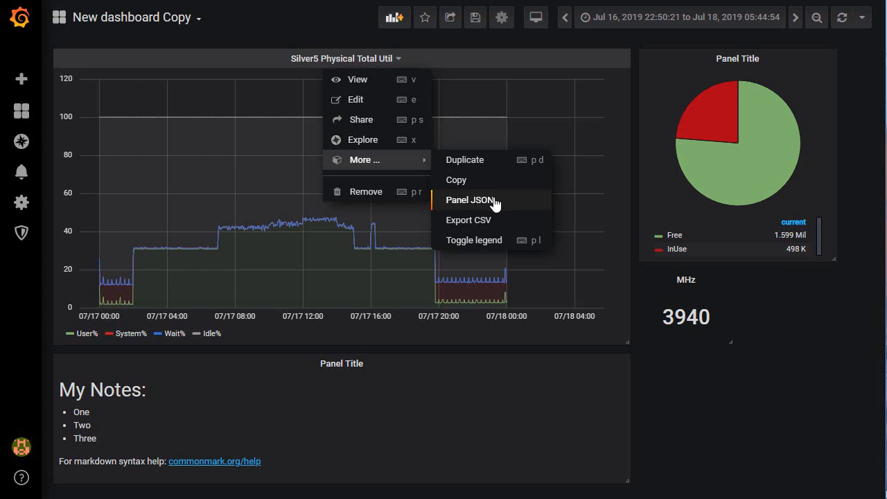
left_click(676, 418)
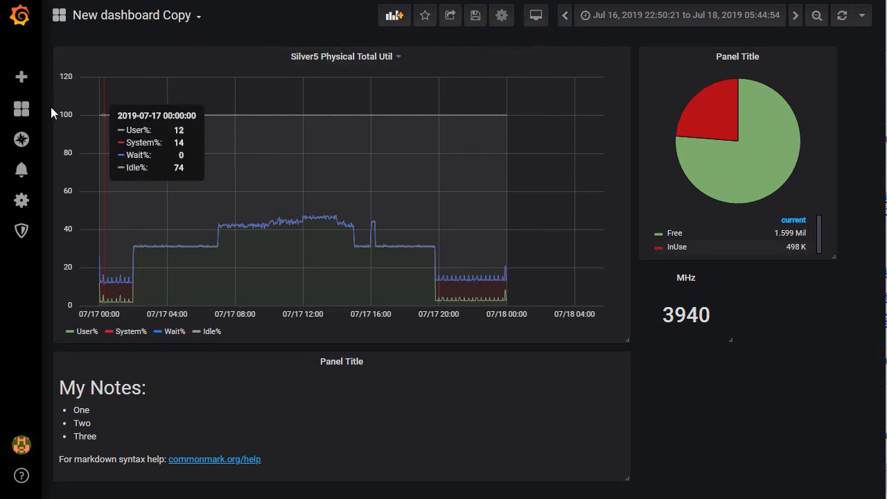
- Cycle the dashboard through its two reduced view modes and return to the normal view
mouse_move(22, 109)
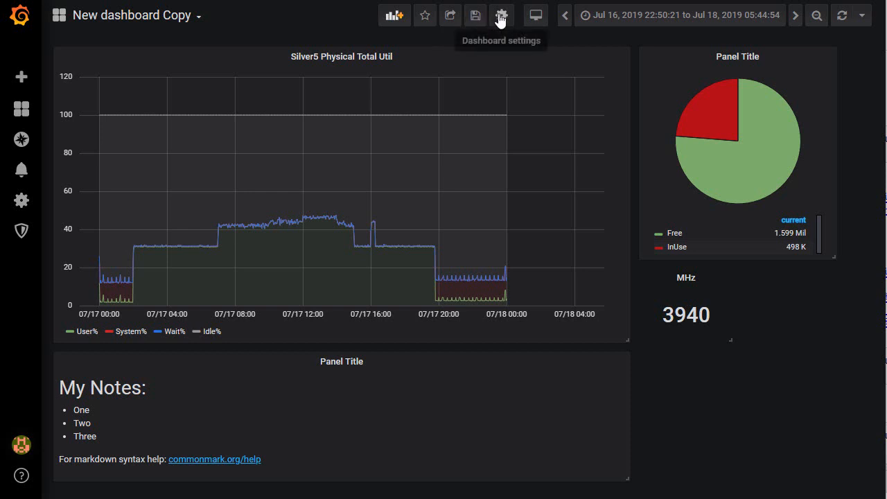
left_click(535, 16)
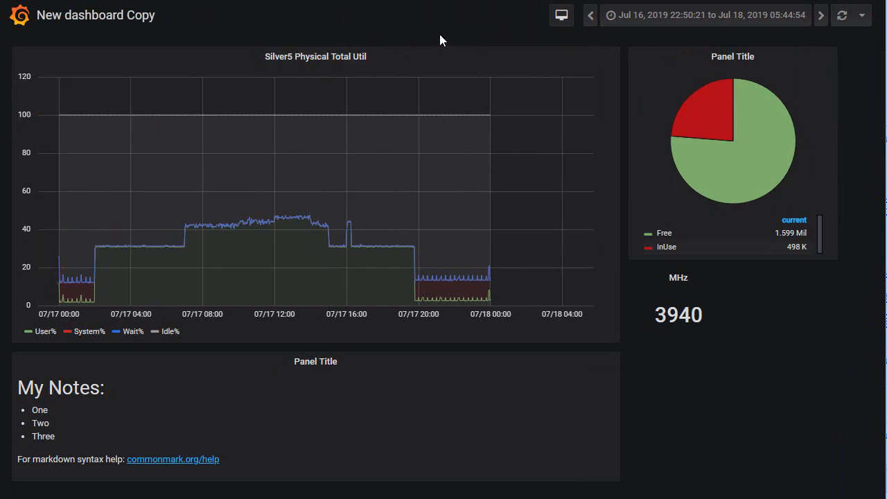
left_click(561, 18)
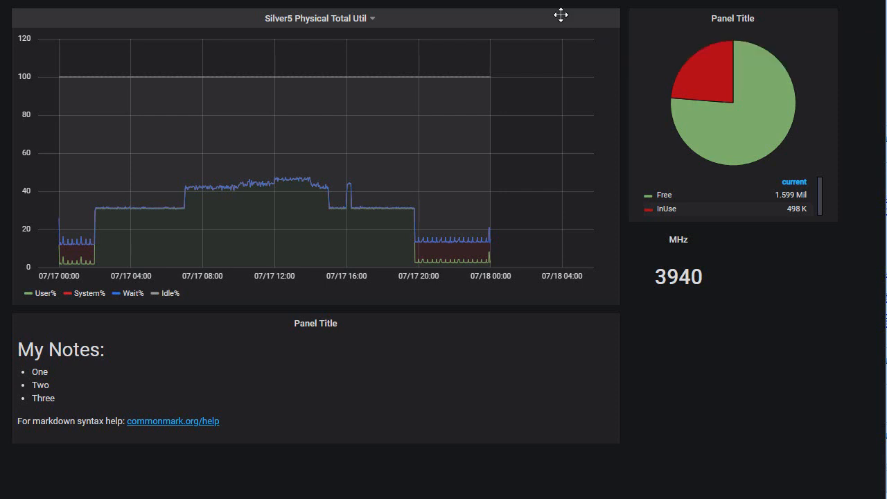
key("Escape")
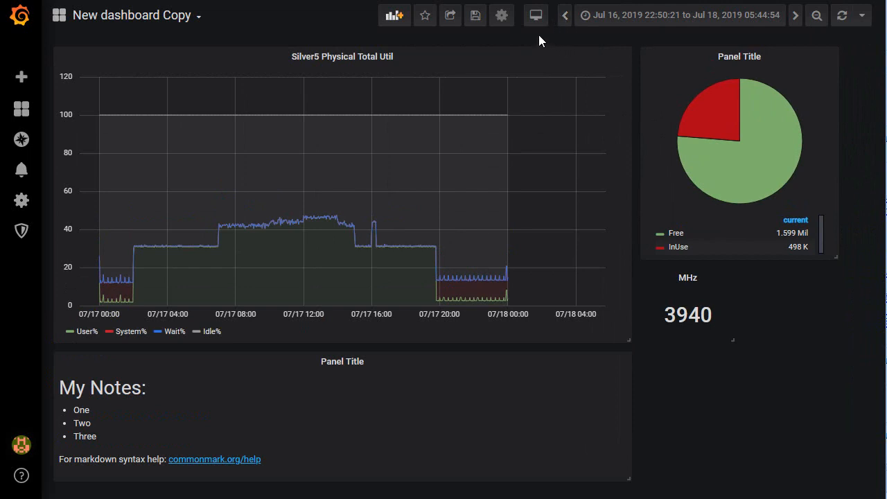
- Review the dashboard's quick and custom time range options and refresh the dashboard
left_click(658, 16)
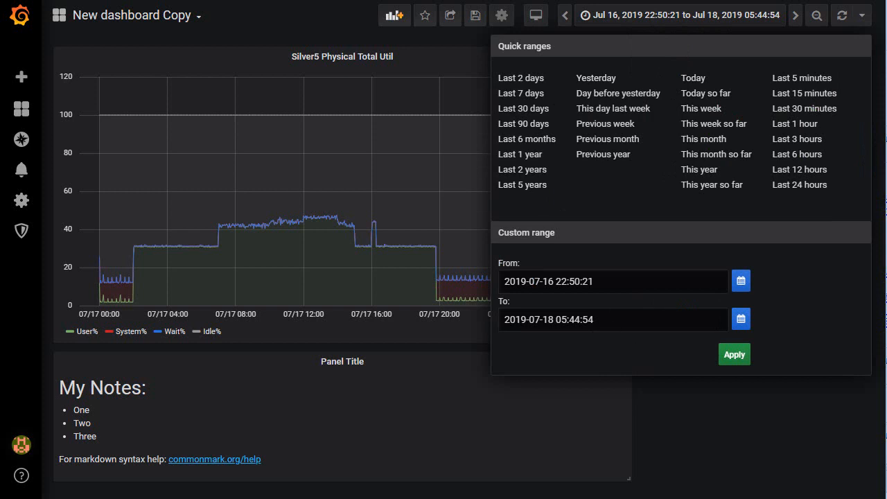
left_click(844, 19)
- Look at the Grafana version and the available help resources
mouse_move(17, 445)
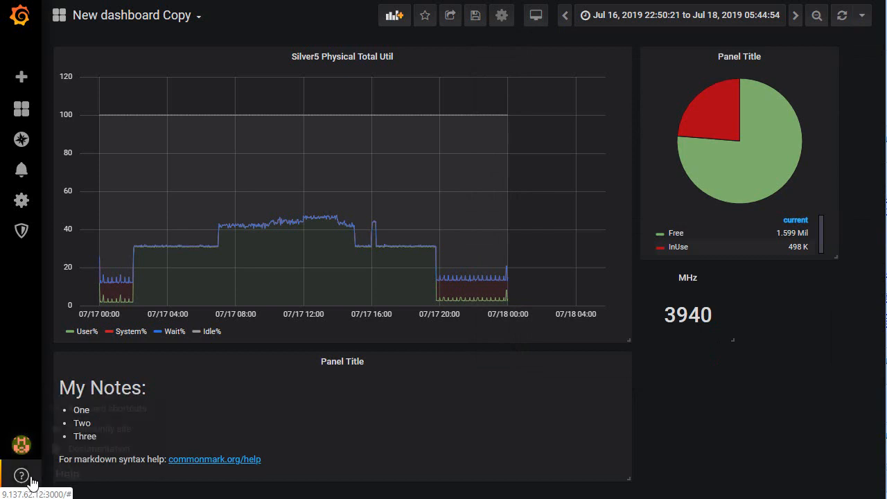
mouse_move(22, 479)
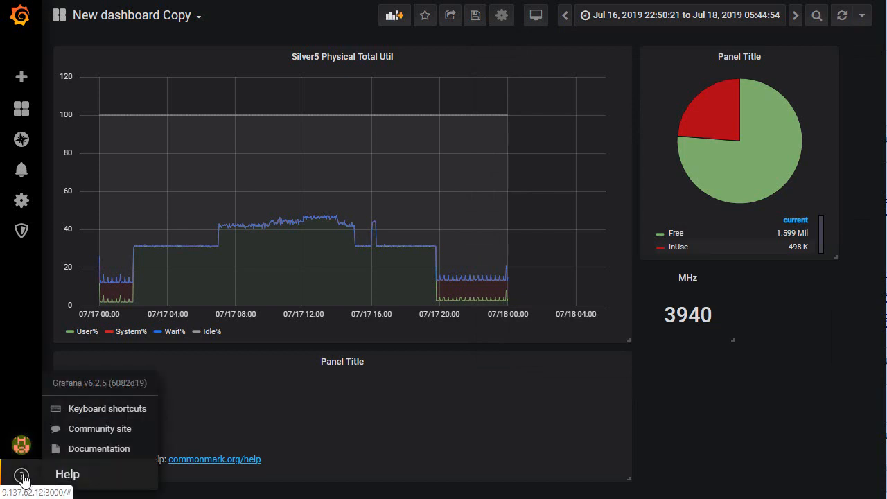